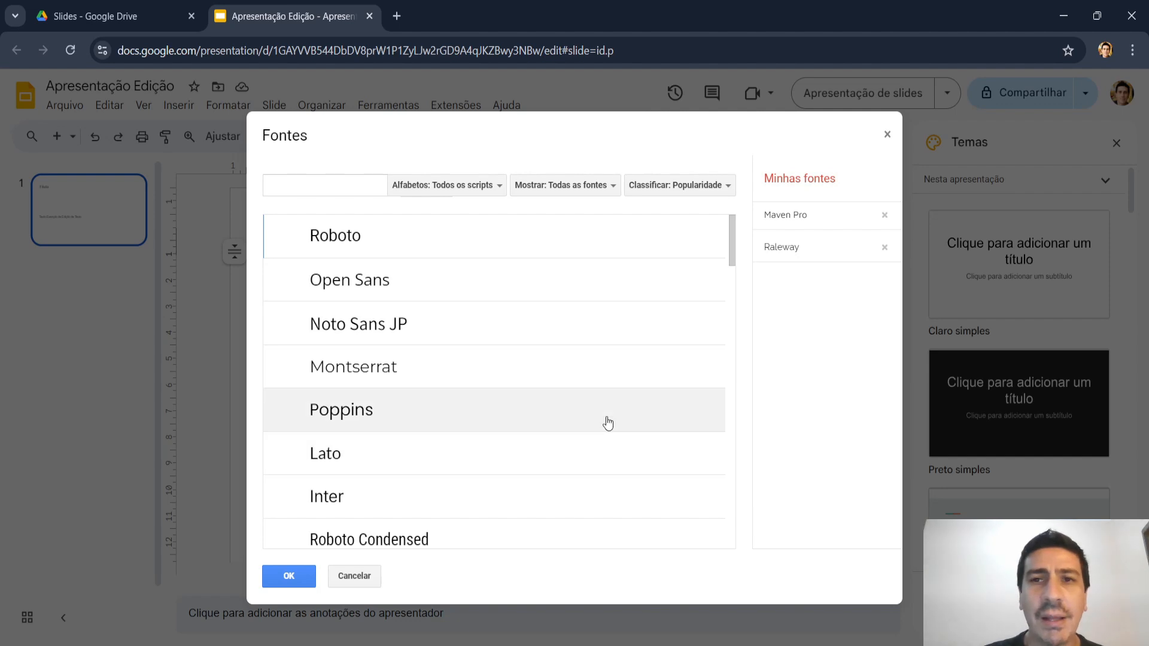
# Search the web for "google fonts" in a new browser tab and open the Google Fonts site.
pyautogui.scroll(-10, 616, 411)
pyautogui.scroll(10, 616, 411)
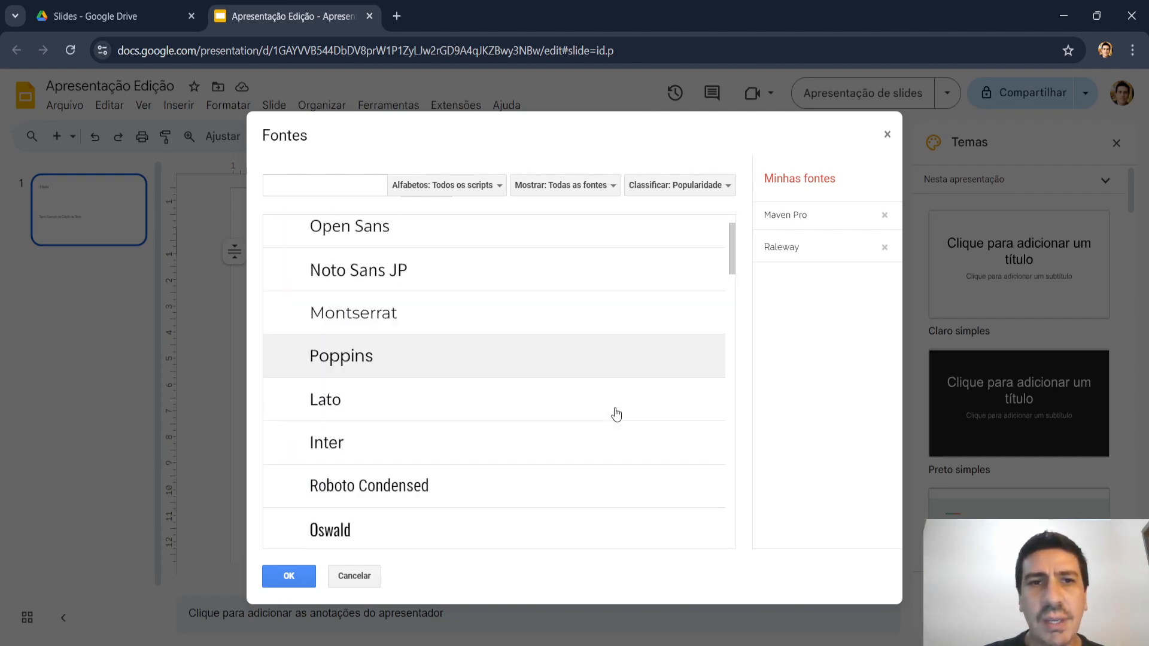
pyautogui.click(403, 14)
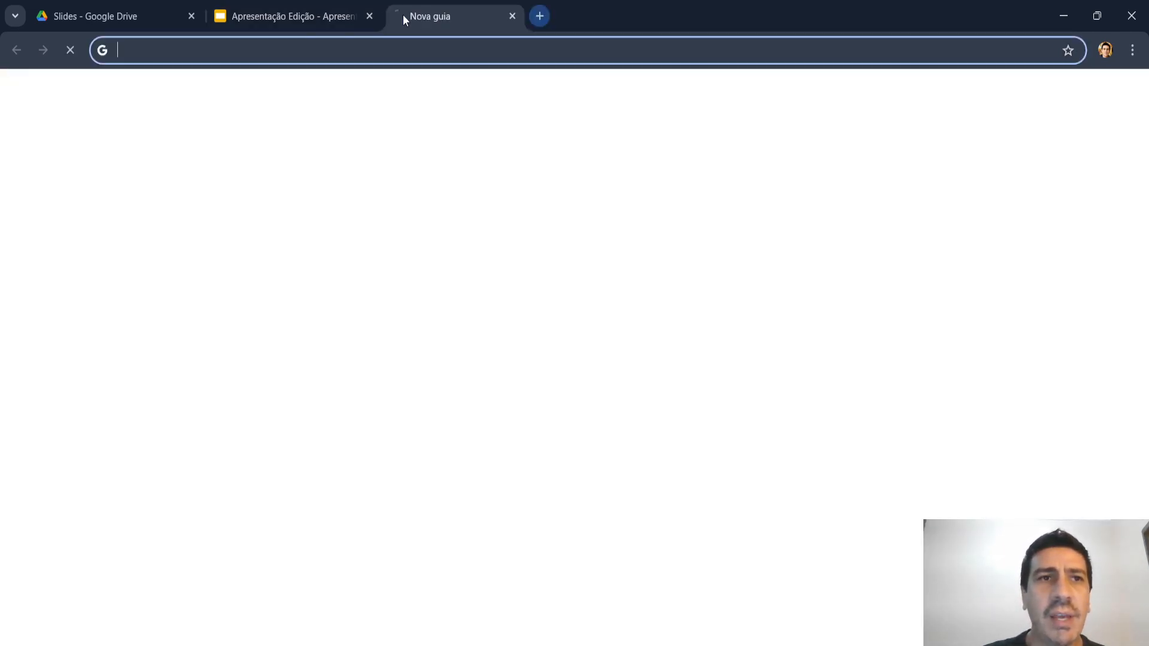
pyautogui.write('goo')
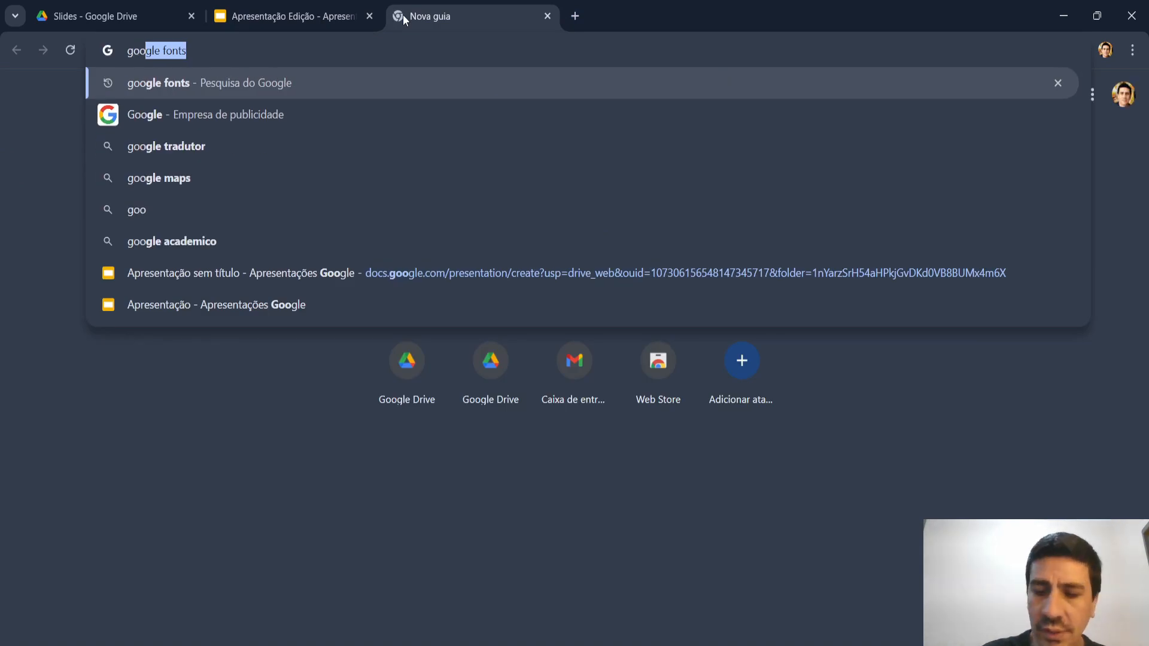
pyautogui.press('Right')
pyautogui.press('Return')
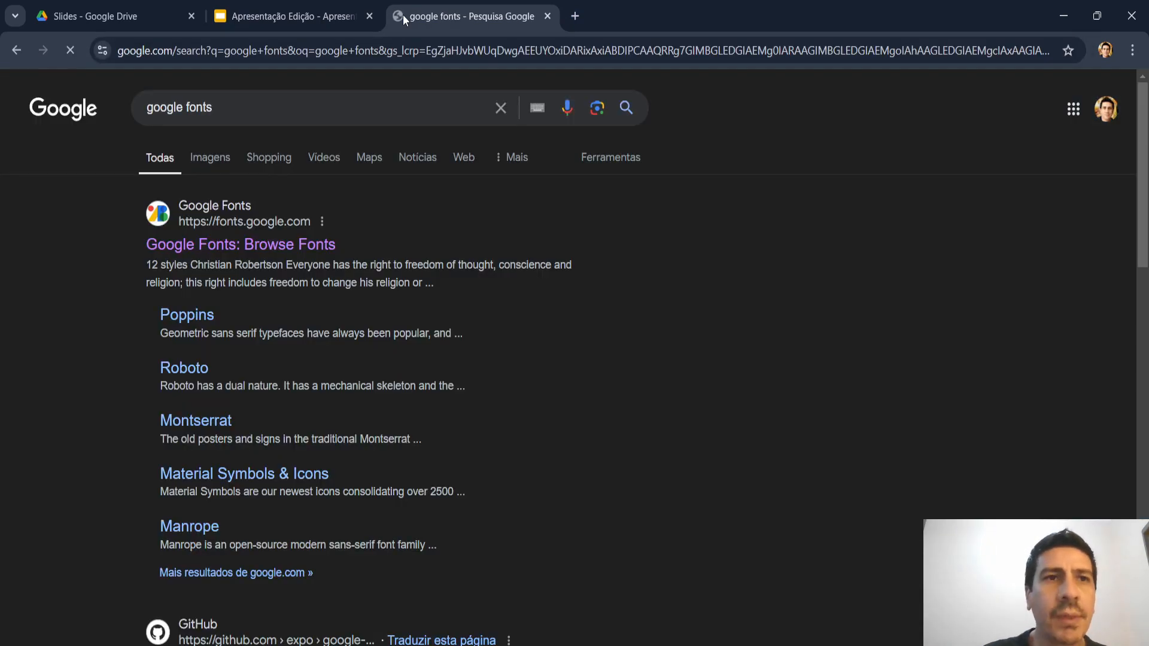
pyautogui.click(239, 245)
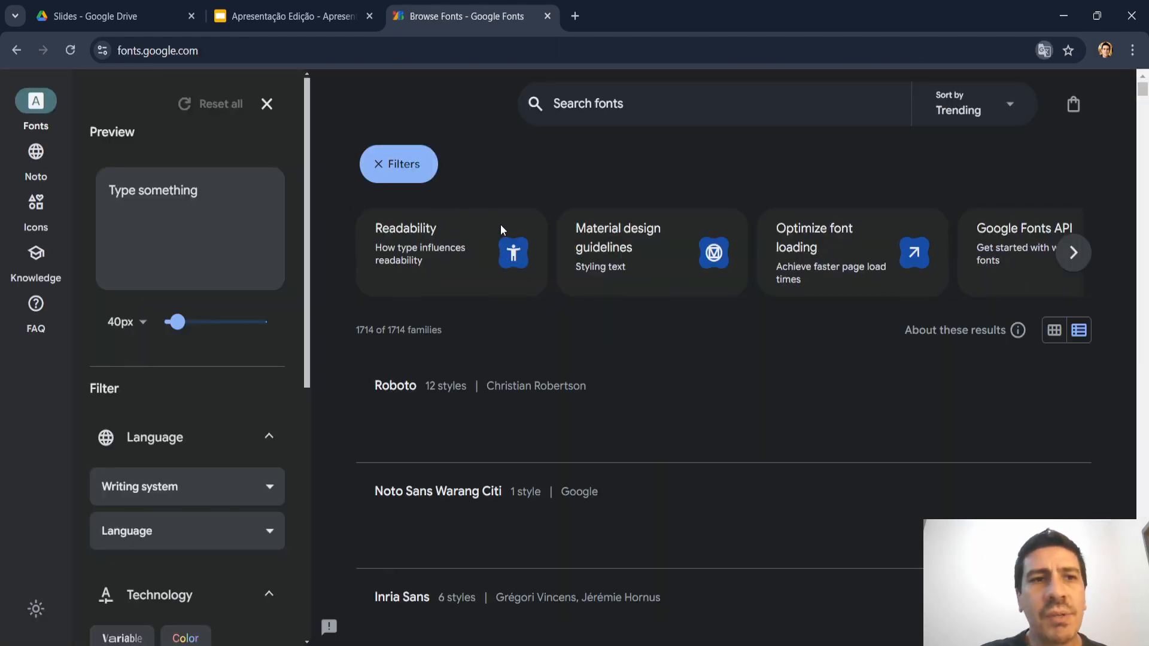
# Browse the font families on Google Fonts, examining the preview text of each typeface.
pyautogui.scroll(-20, 671, 275)
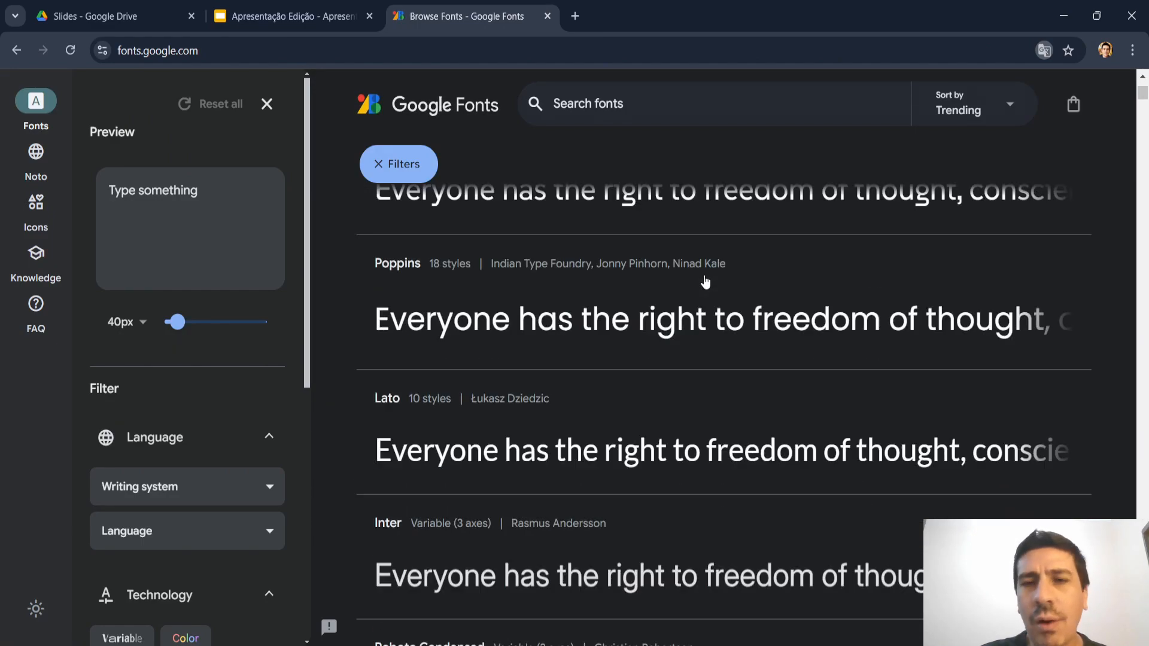
pyautogui.scroll(-20, 706, 282)
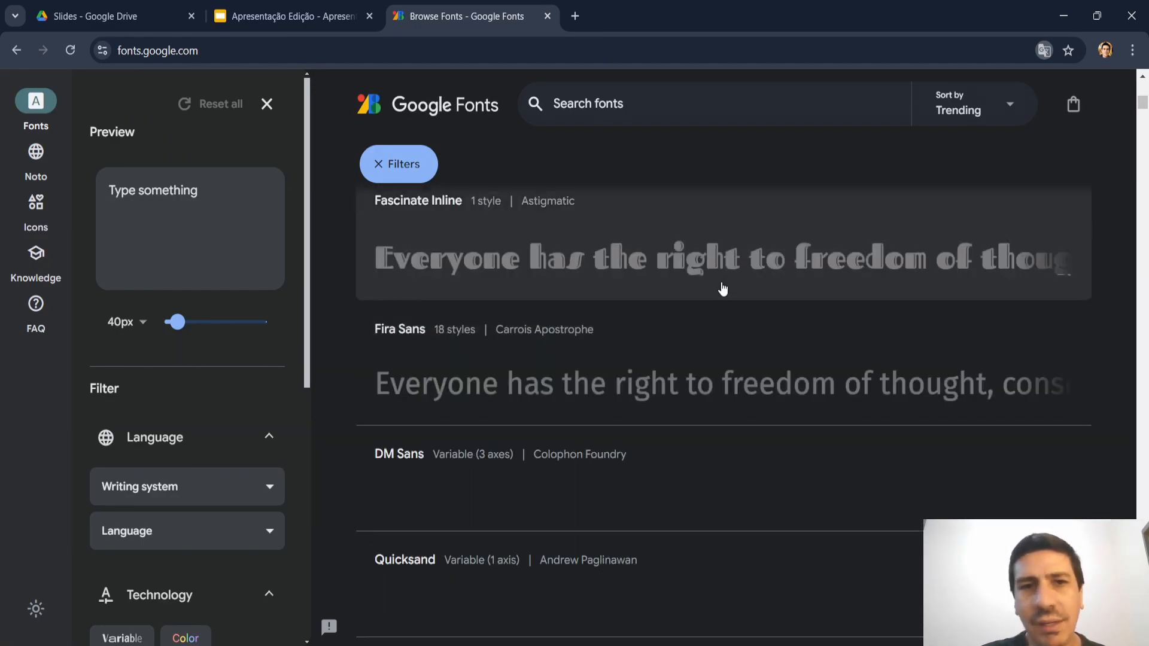
pyautogui.scroll(-20, 723, 289)
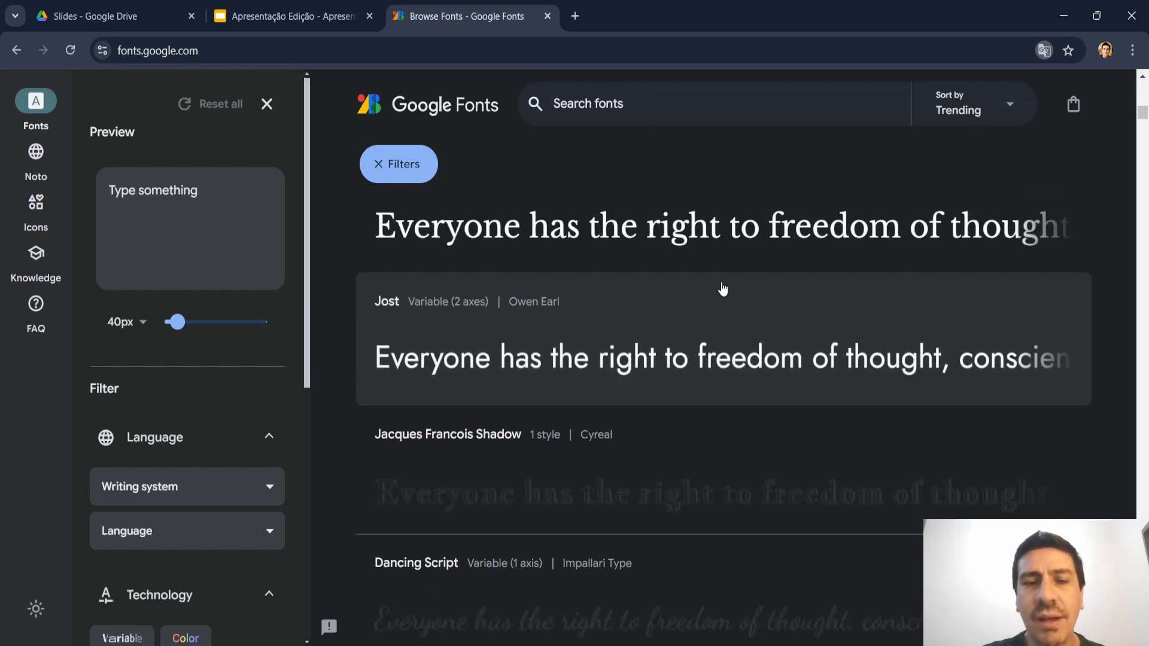
pyautogui.scroll(-20, 723, 289)
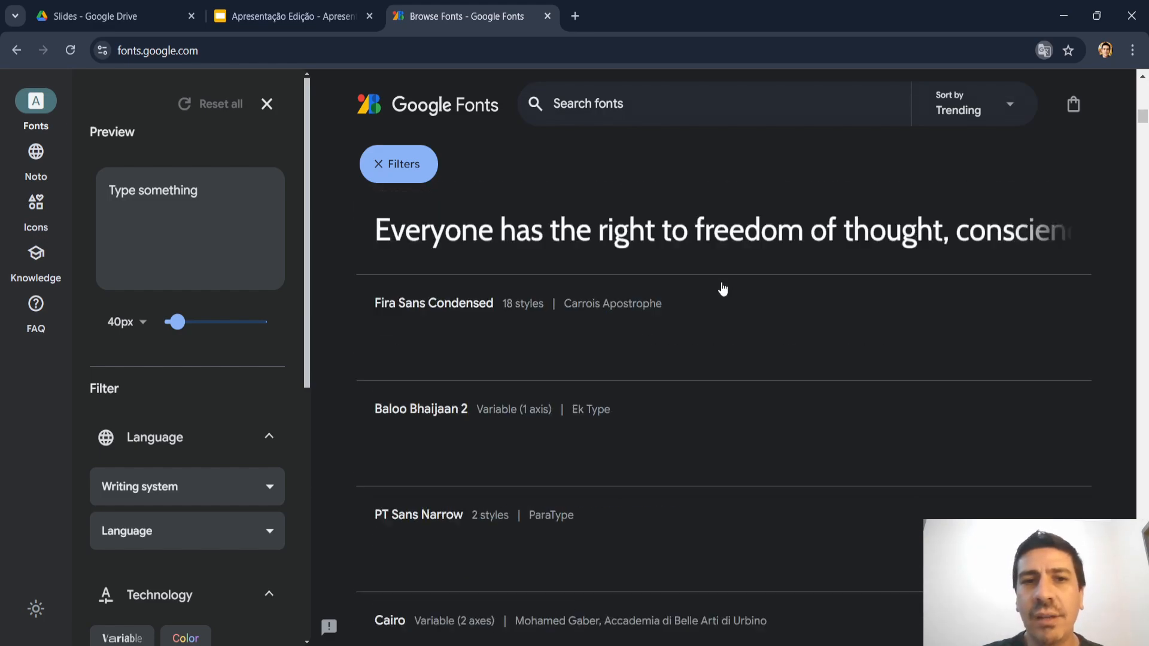
pyautogui.scroll(-15, 723, 289)
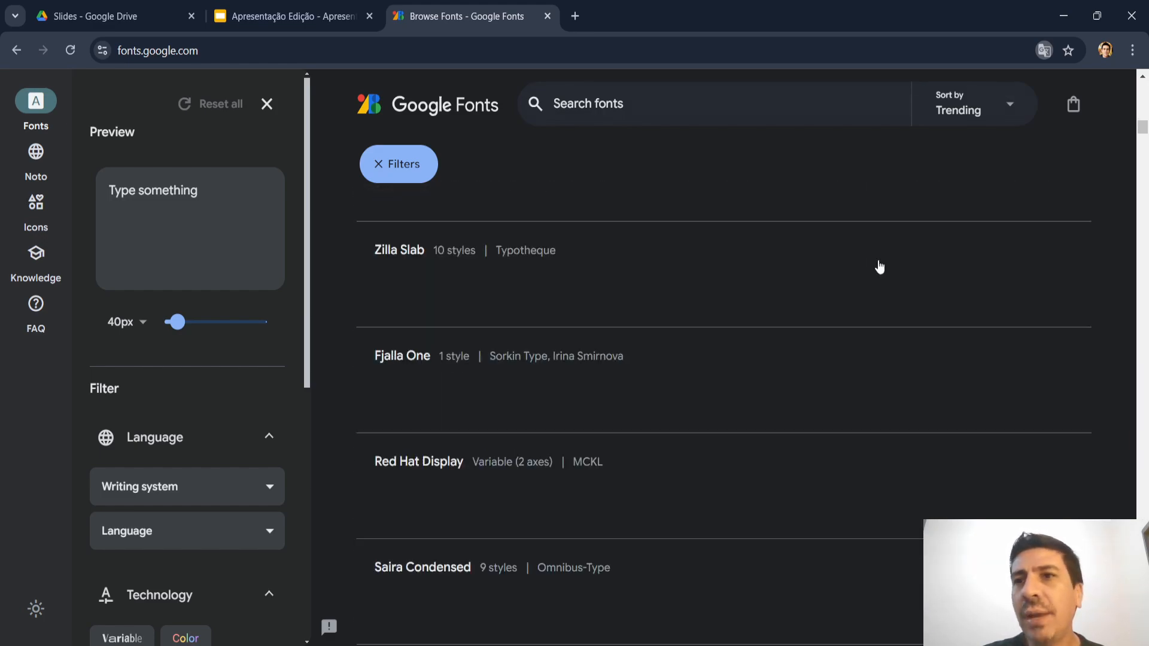
pyautogui.moveTo(1145, 127); pyautogui.dragTo(1144, 211)
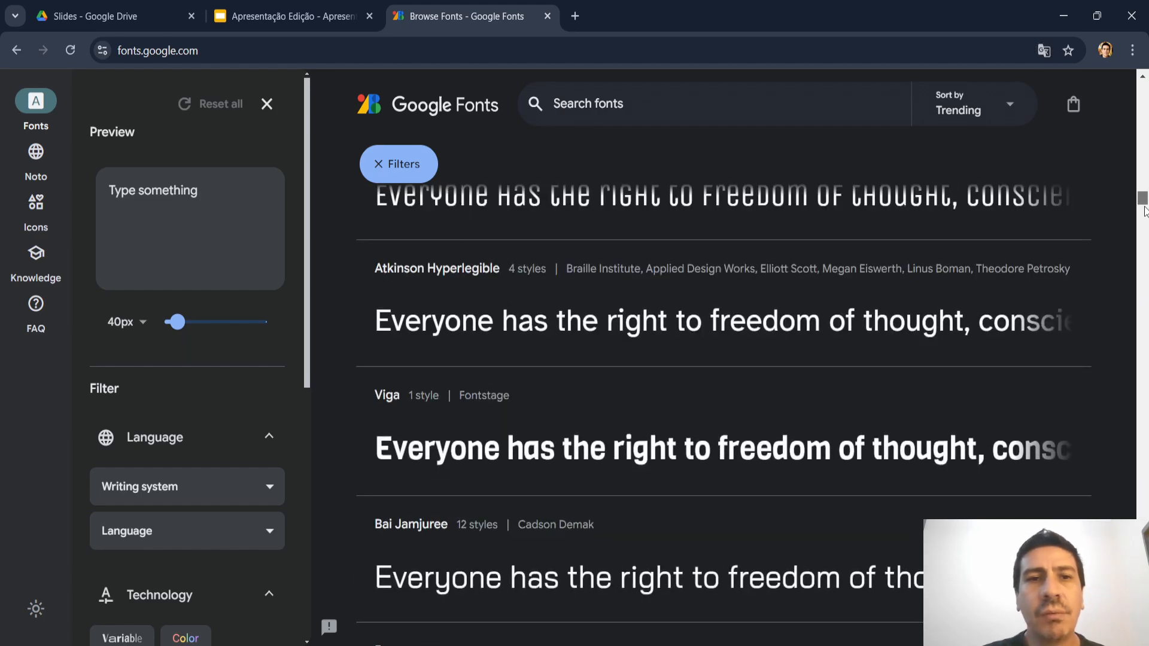
# Return to the Apresentação Edição presentation and apply the Poppins font to the title "Título" from the additional fonts list.
pyautogui.click(260, 8)
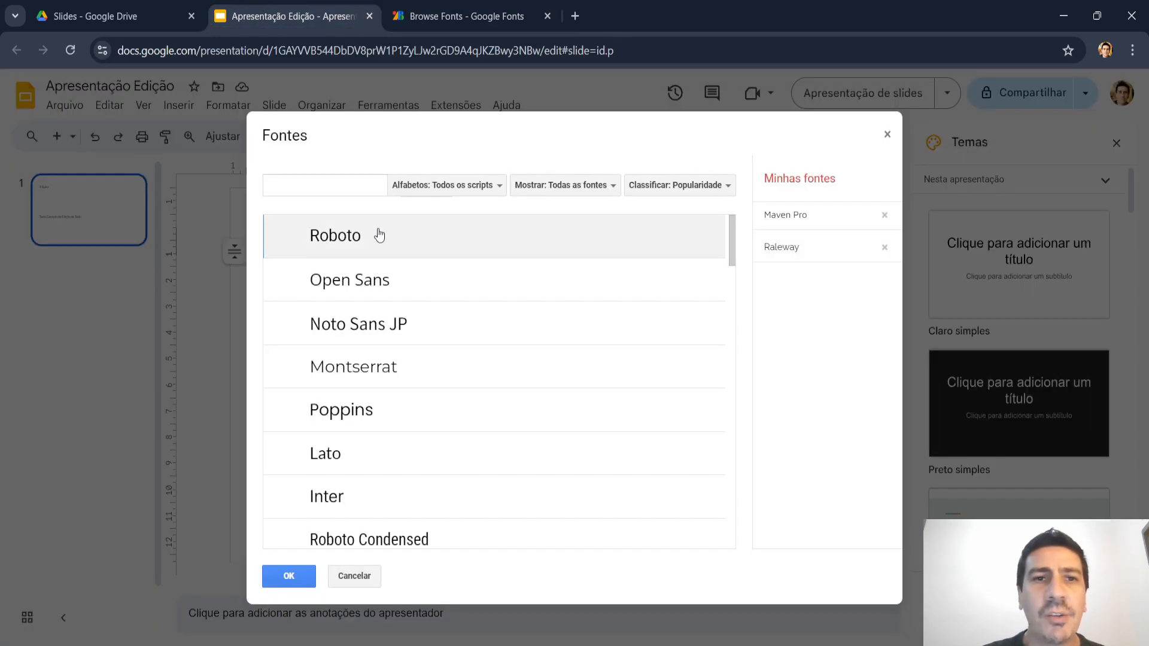
pyautogui.scroll(-3, 419, 293)
pyautogui.scroll(1, 419, 292)
pyautogui.scroll(3, 419, 293)
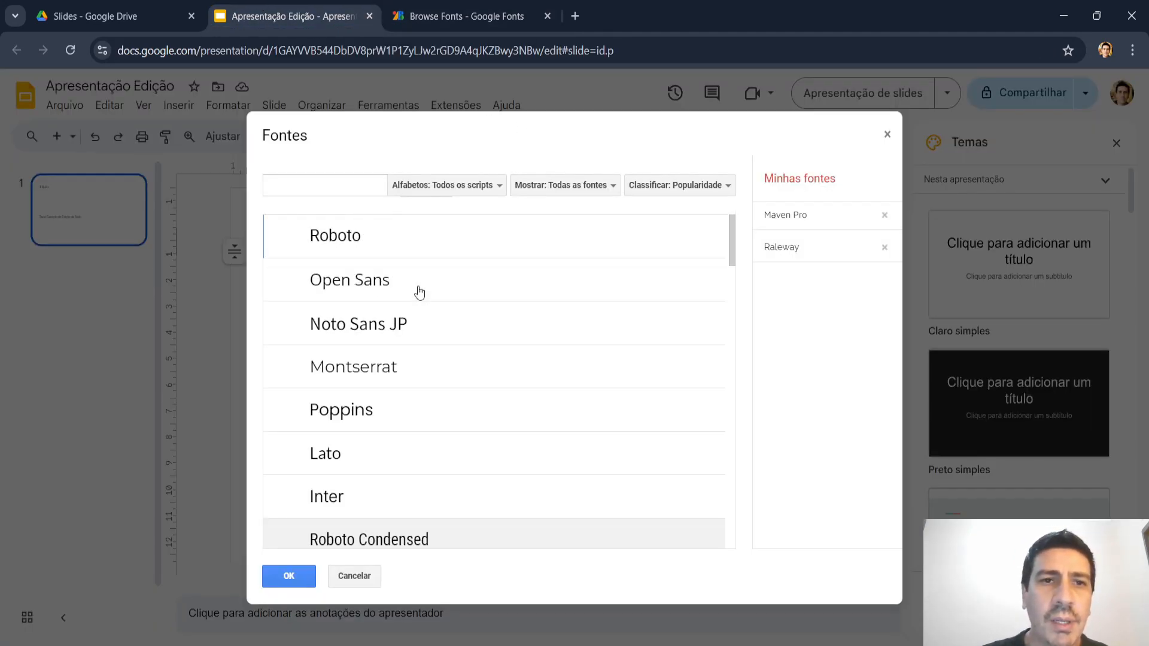
pyautogui.scroll(-6, 419, 292)
pyautogui.scroll(6, 419, 293)
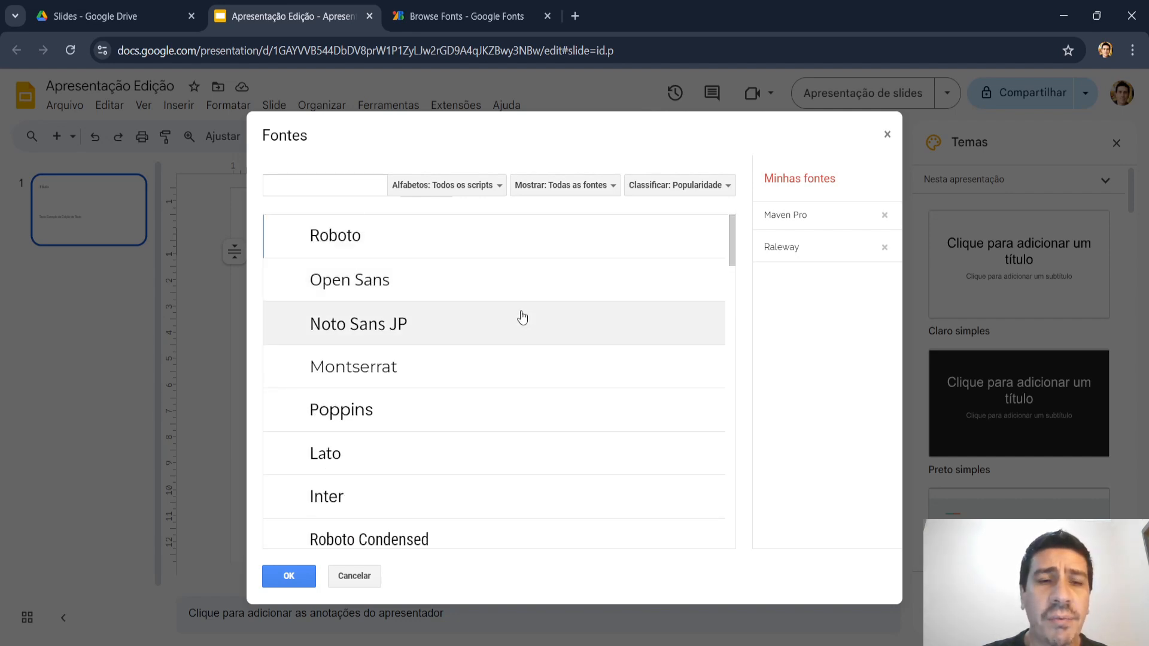
pyautogui.scroll(-3, 518, 317)
pyautogui.scroll(2, 500, 313)
pyautogui.click(367, 333)
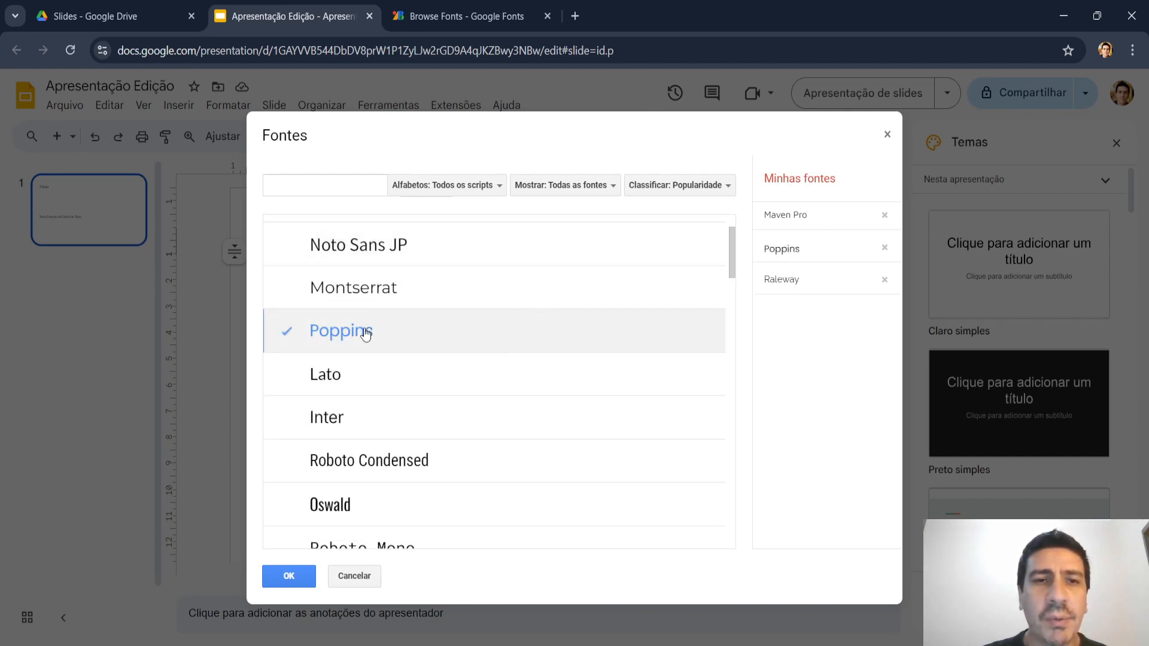
pyautogui.click(297, 579)
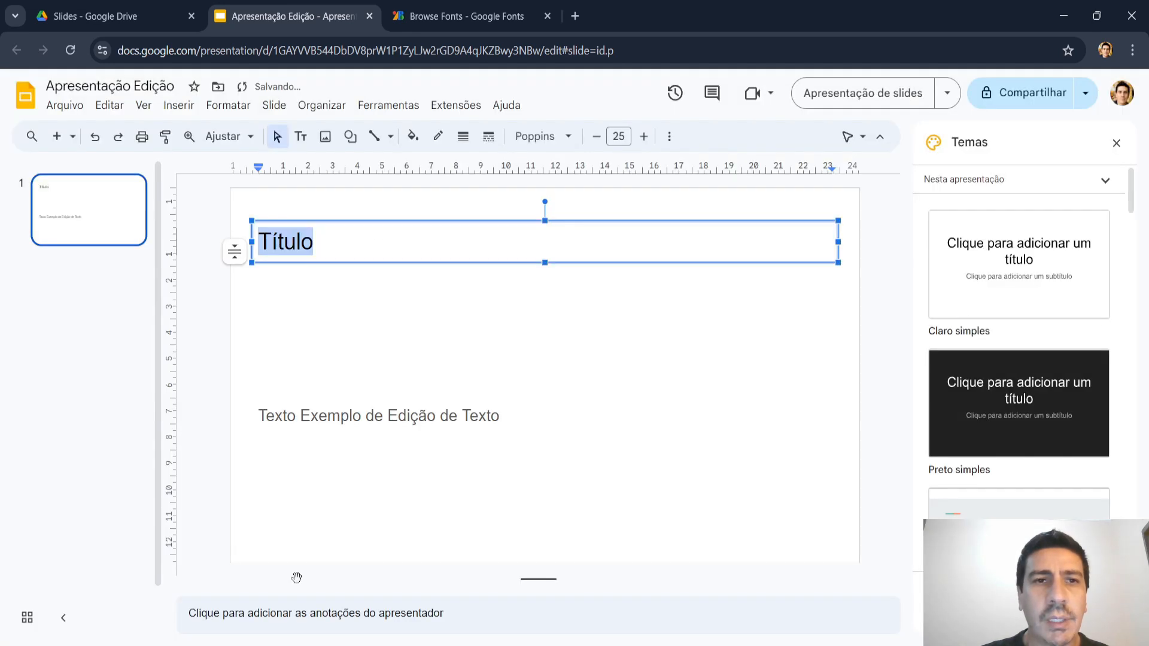
pyautogui.click(304, 233)
pyautogui.doubleClick(304, 242)
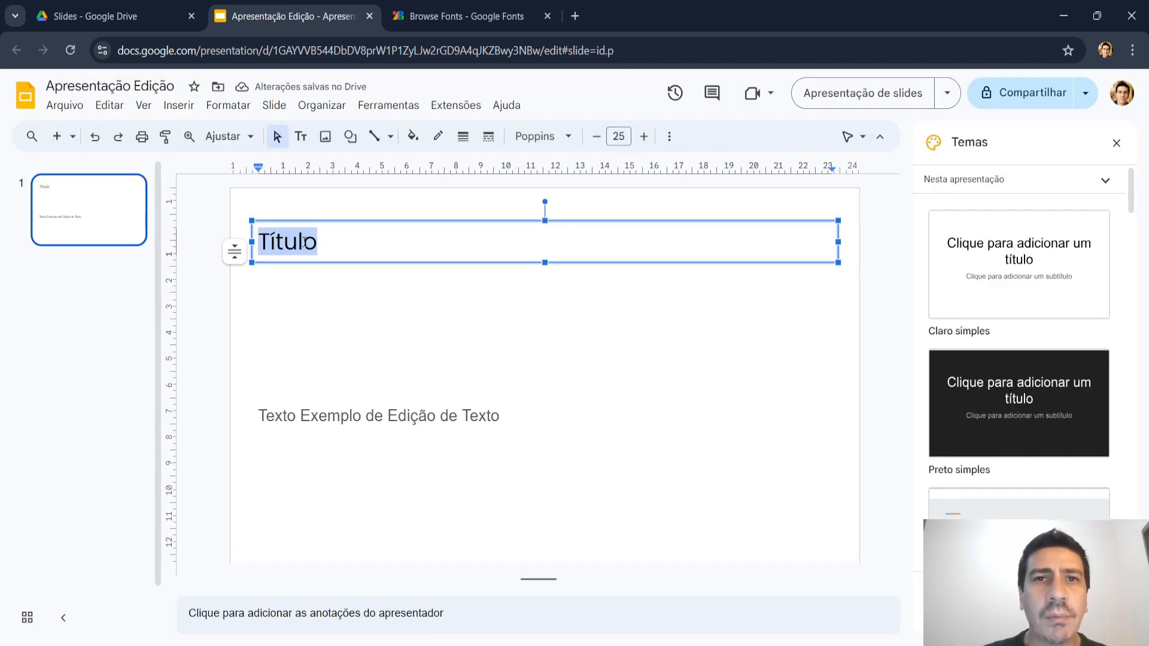
# Select the whole line "Texto Exemplo de Edição de Texto" below the title.
pyautogui.click(359, 289)
pyautogui.click(338, 419)
pyautogui.tripleClick(346, 419)
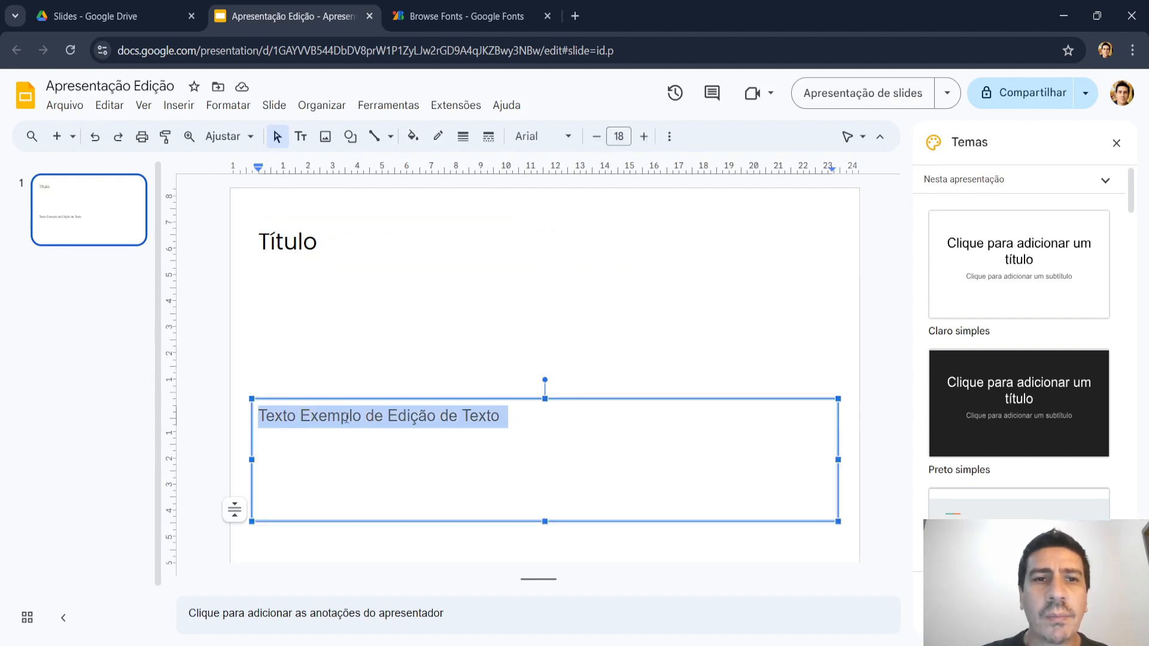
# Try to apply Raleway to the selected example text from the additional fonts dialog.
pyautogui.click(567, 137)
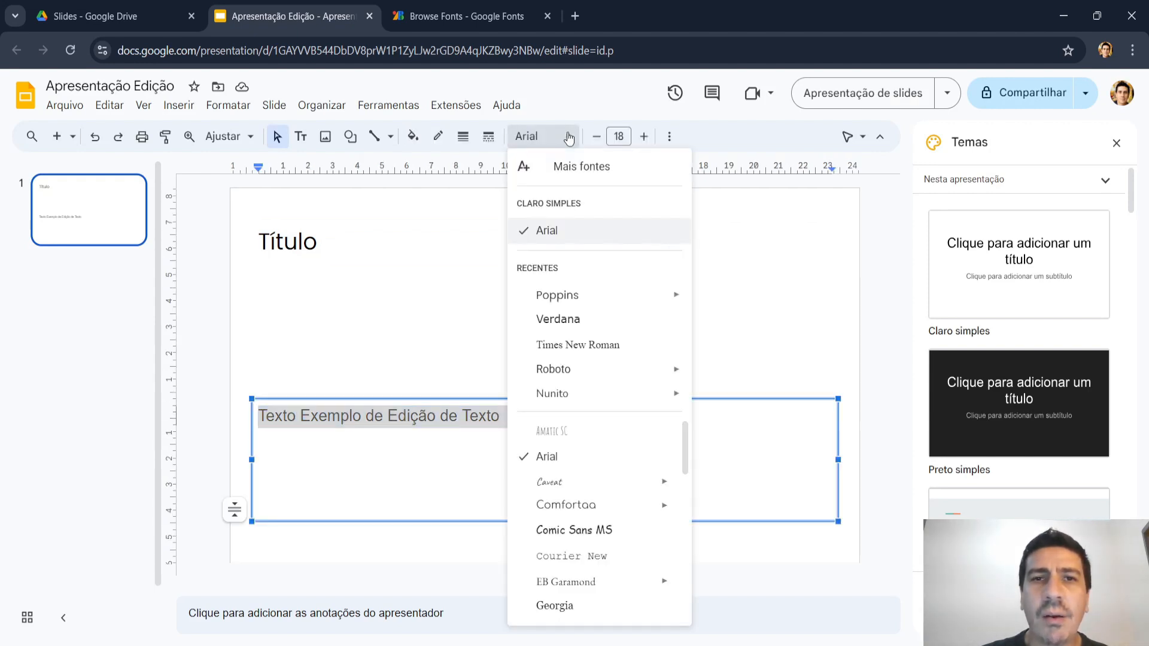
pyautogui.click(574, 169)
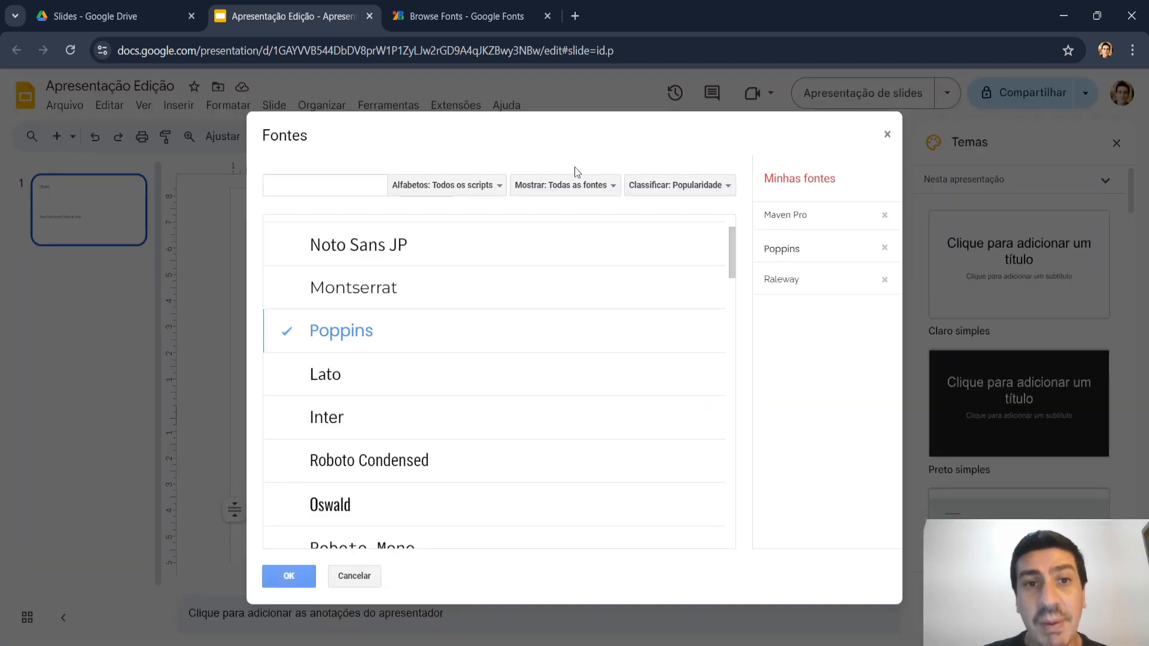
pyautogui.scroll(-2, 497, 422)
pyautogui.scroll(-1, 525, 420)
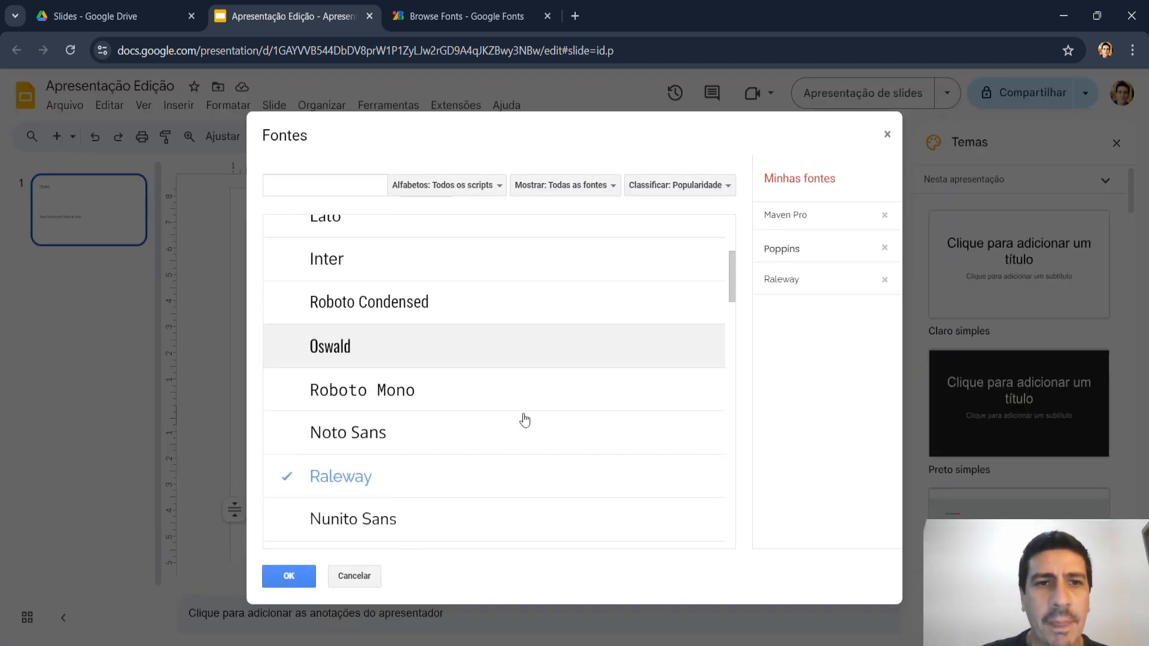
pyautogui.scroll(-1, 549, 411)
pyautogui.scroll(-2, 551, 414)
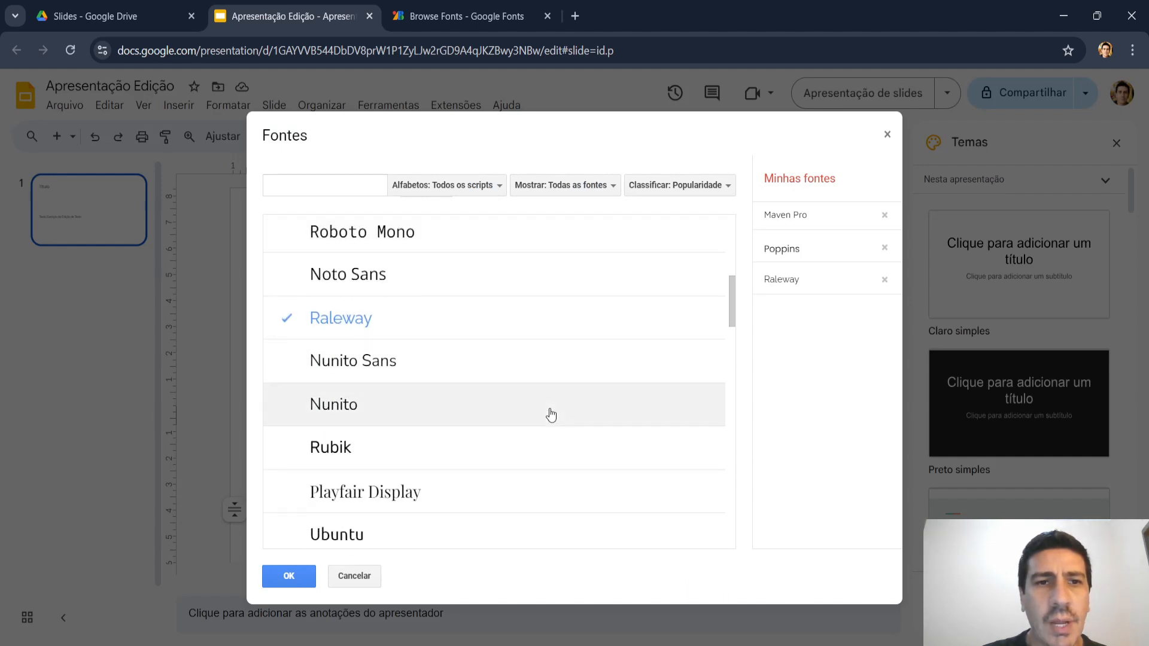
pyautogui.scroll(5, 554, 412)
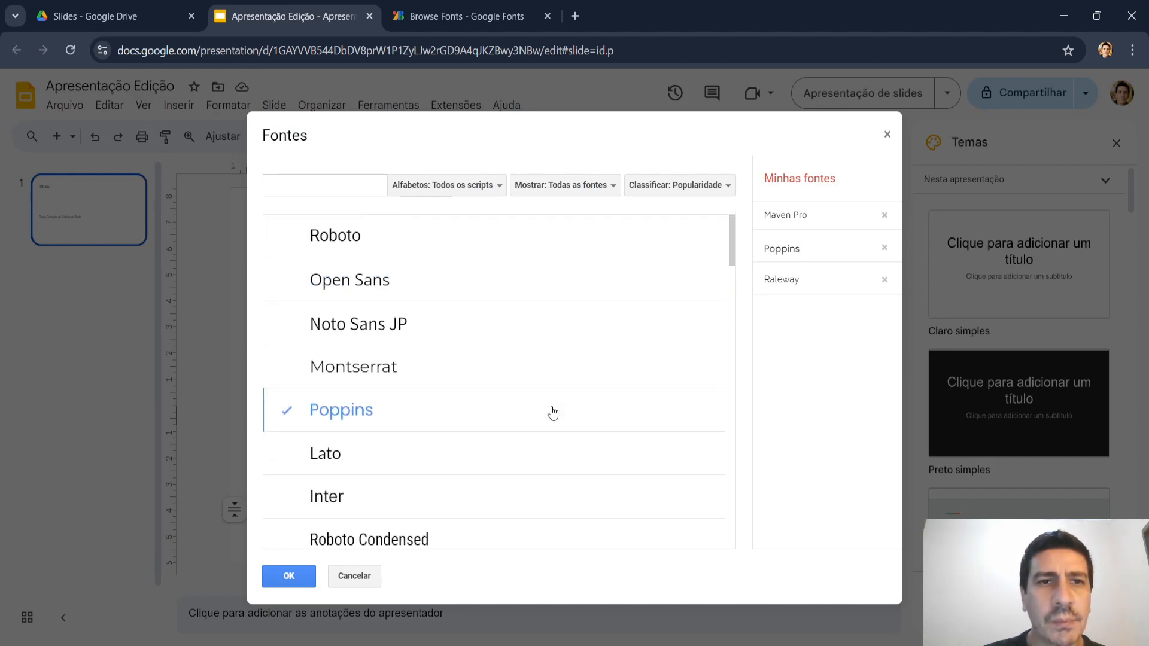
pyautogui.scroll(-3, 551, 414)
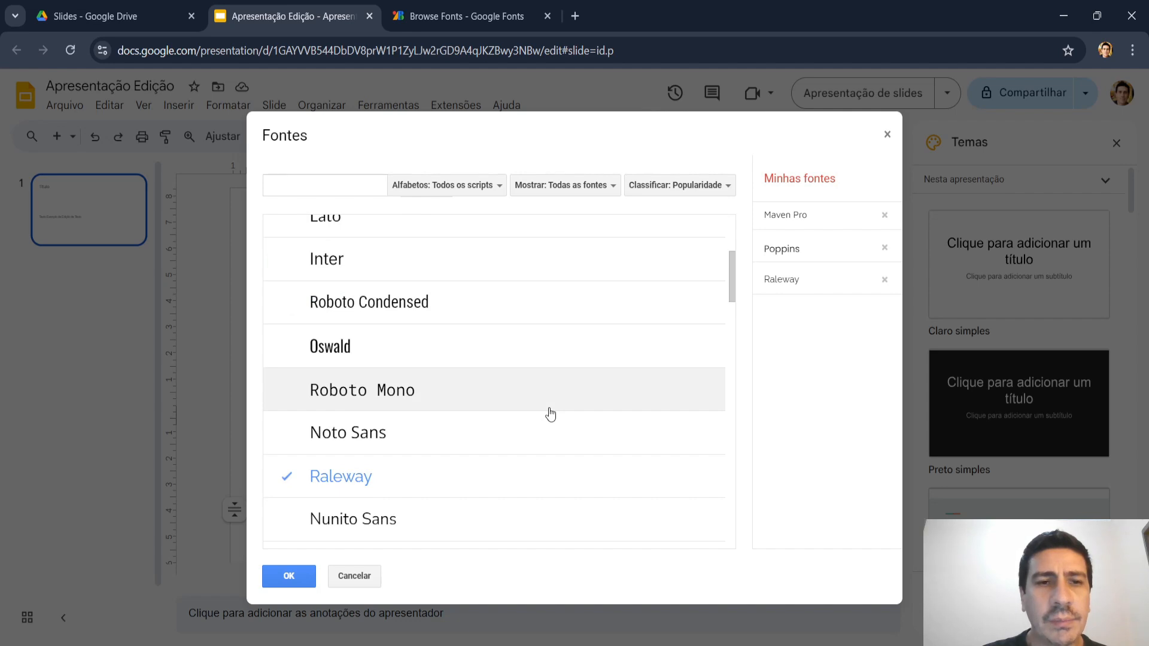
pyautogui.scroll(-2, 551, 414)
pyautogui.click(320, 398)
pyautogui.click(320, 398)
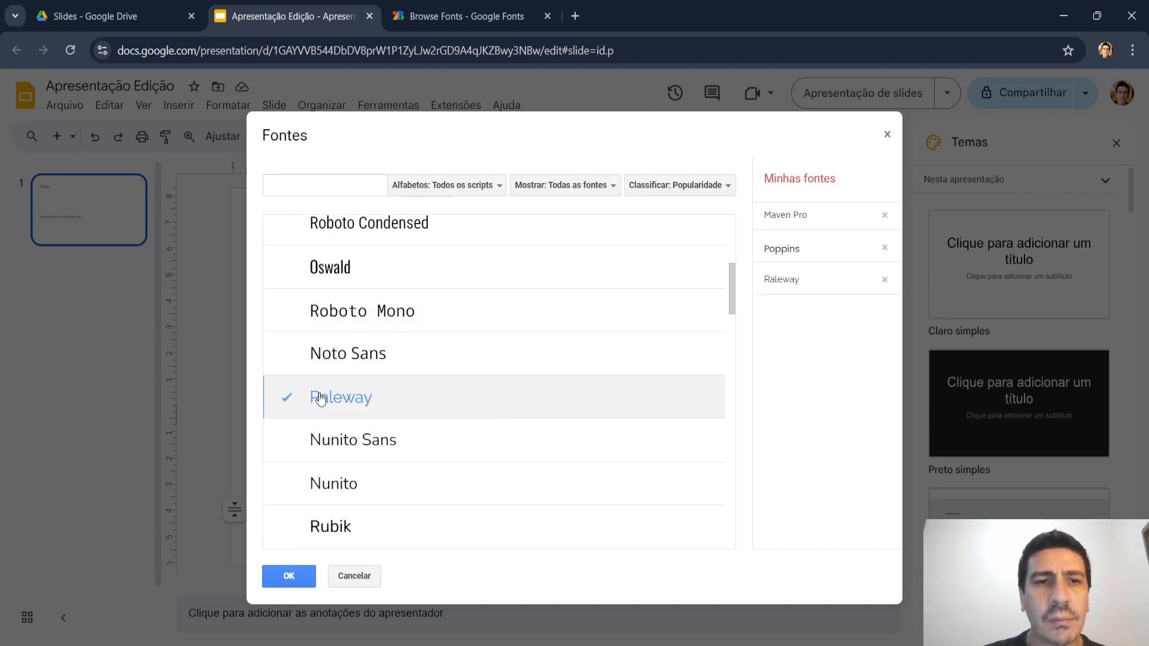
pyautogui.click(289, 576)
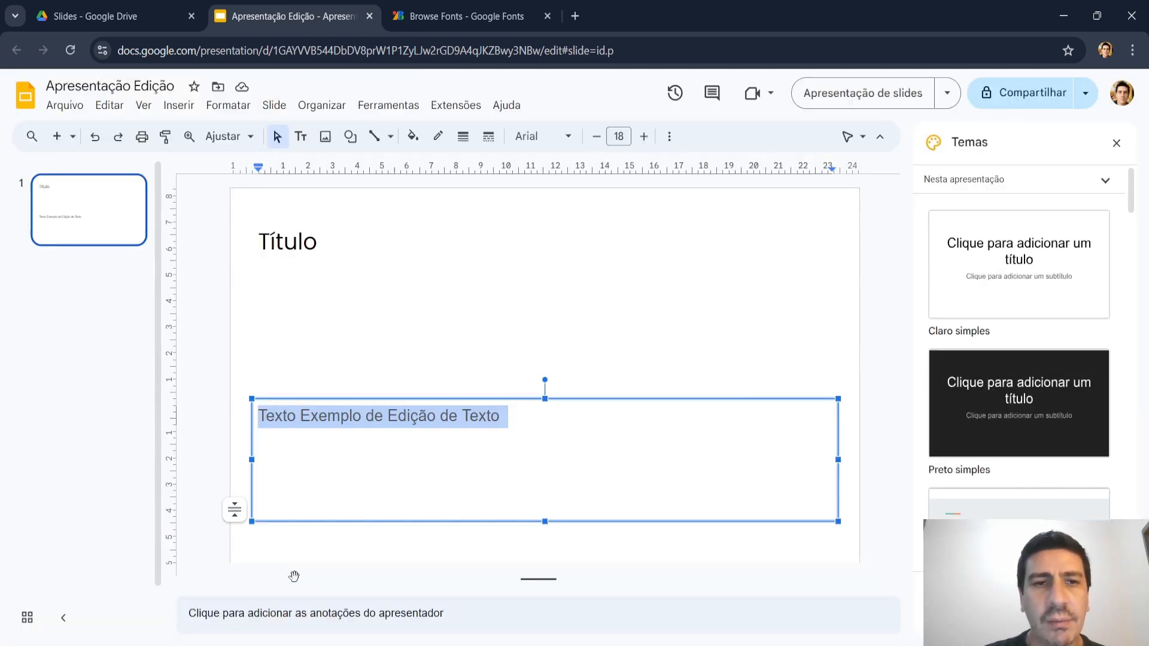
# Set the selected example text to the Raleway font in the Seminegrito weight, then deselect it.
pyautogui.click(567, 137)
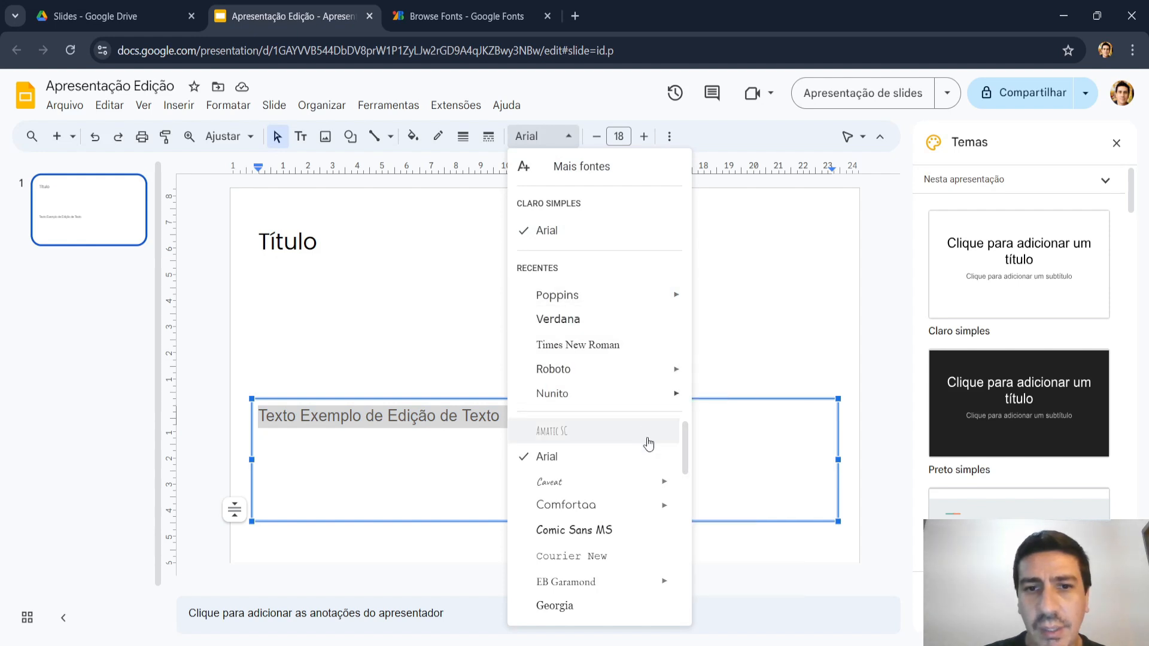
pyautogui.moveTo(685, 452); pyautogui.dragTo(701, 615)
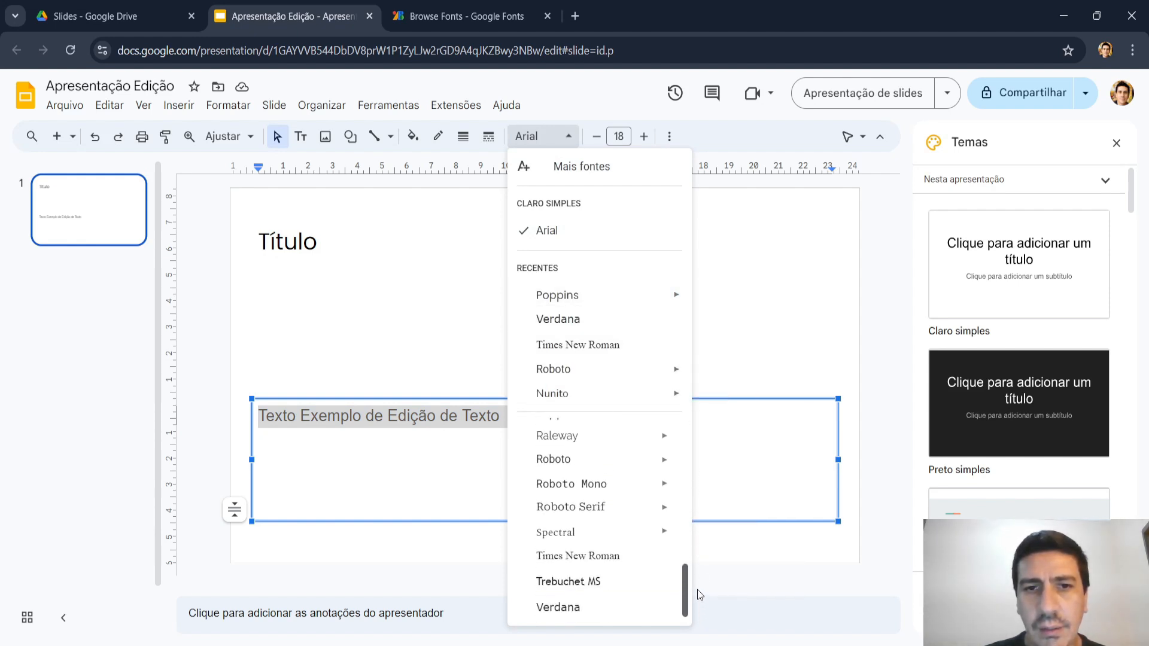
pyautogui.scroll(1, 628, 538)
pyautogui.moveTo(577, 450)
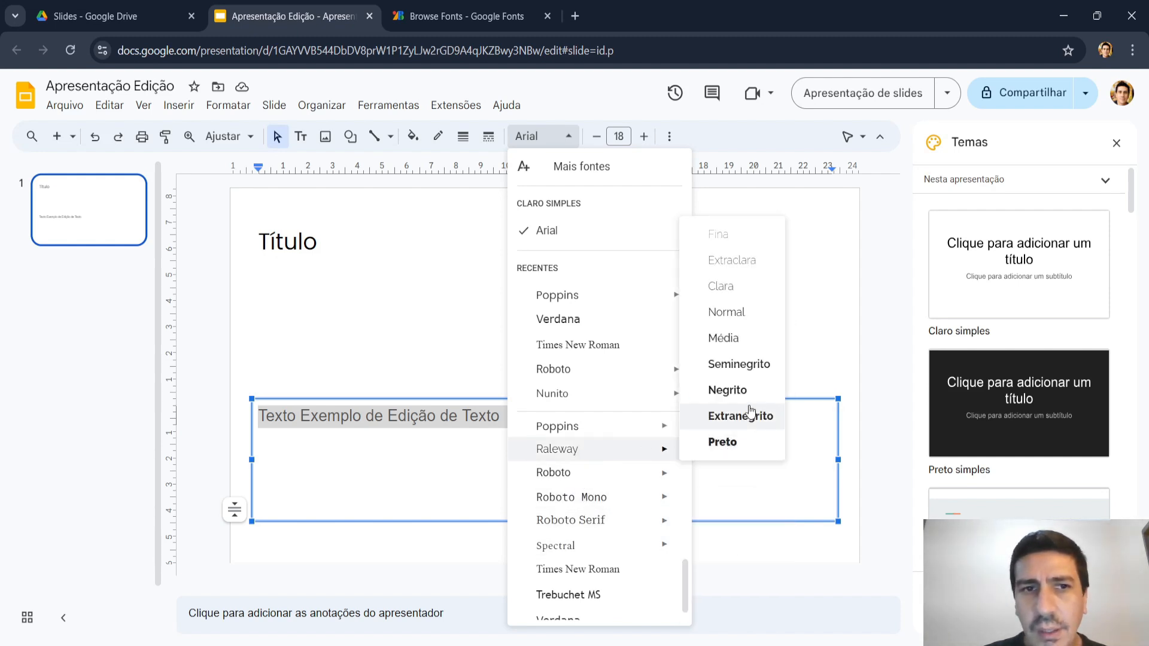
pyautogui.click(740, 364)
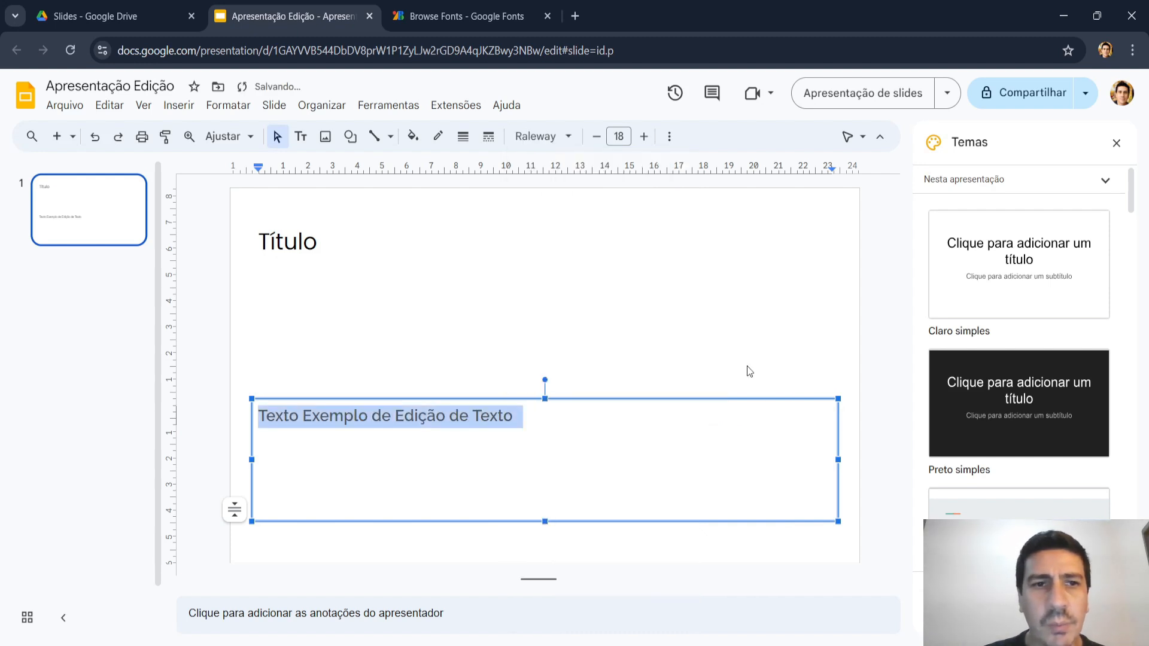
pyautogui.click(640, 310)
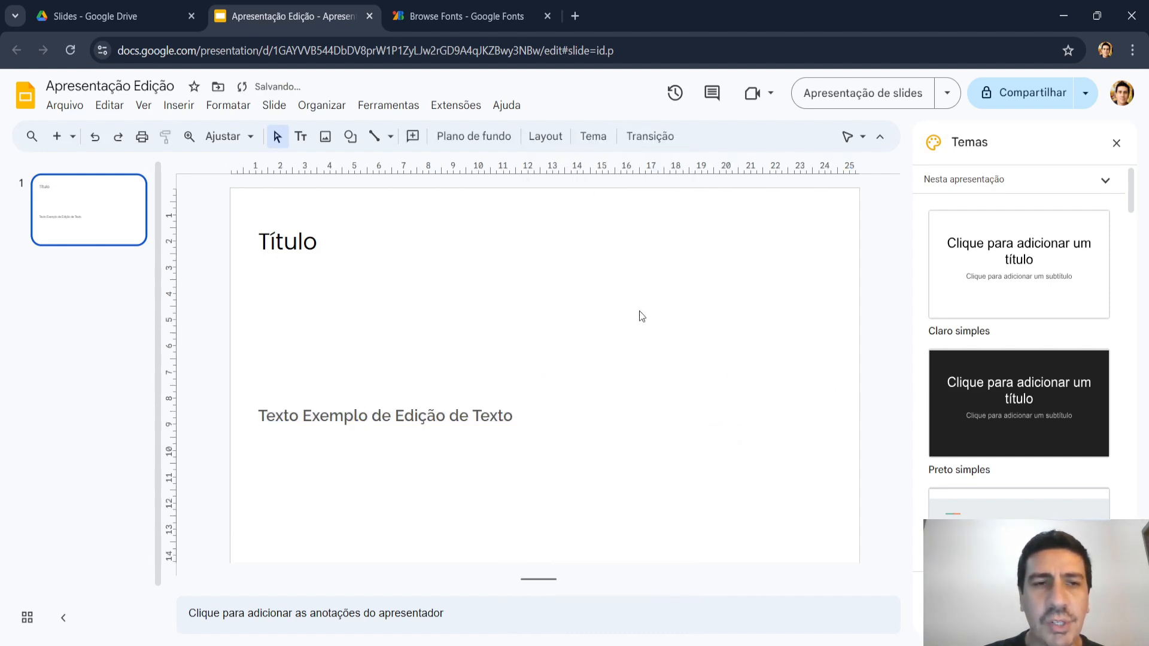
# Move the title box down about 2.5 cm and the example text box down about 0.7 cm on the slide.
pyautogui.click(296, 242)
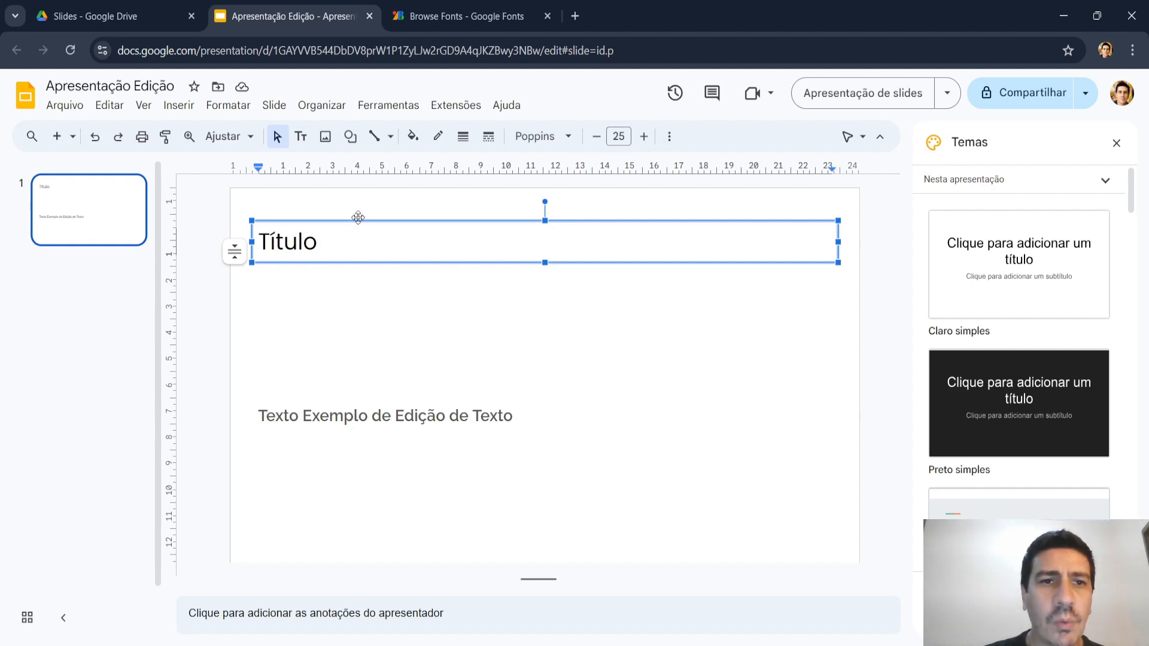
pyautogui.moveTo(358, 218); pyautogui.dragTo(359, 283)
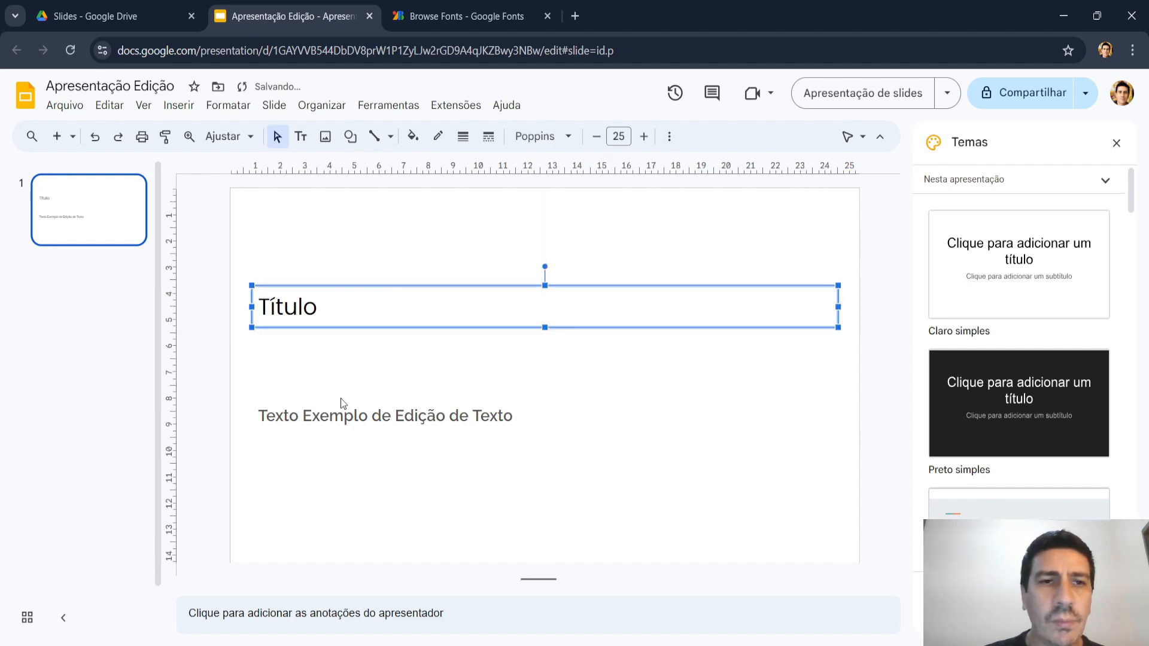
pyautogui.click(330, 425)
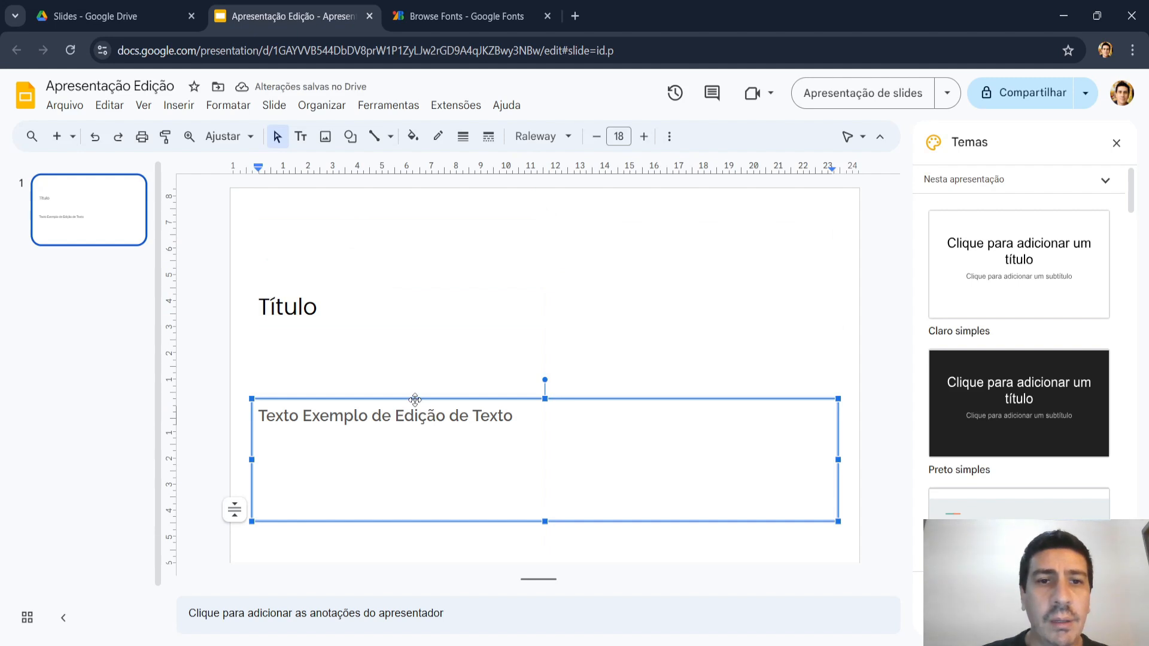
pyautogui.moveTo(418, 399); pyautogui.dragTo(418, 417)
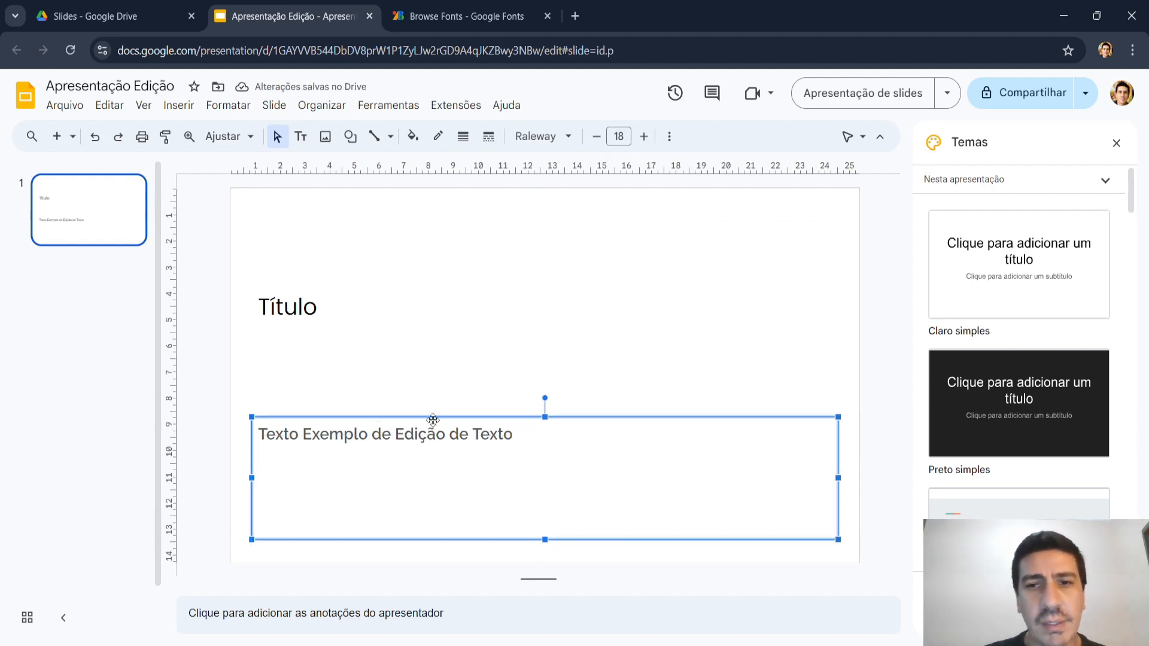
# Search the web for "paleta de cores" in a new browser tab and open the Paleta de cores site (paletadecores.com).
pyautogui.click(883, 526)
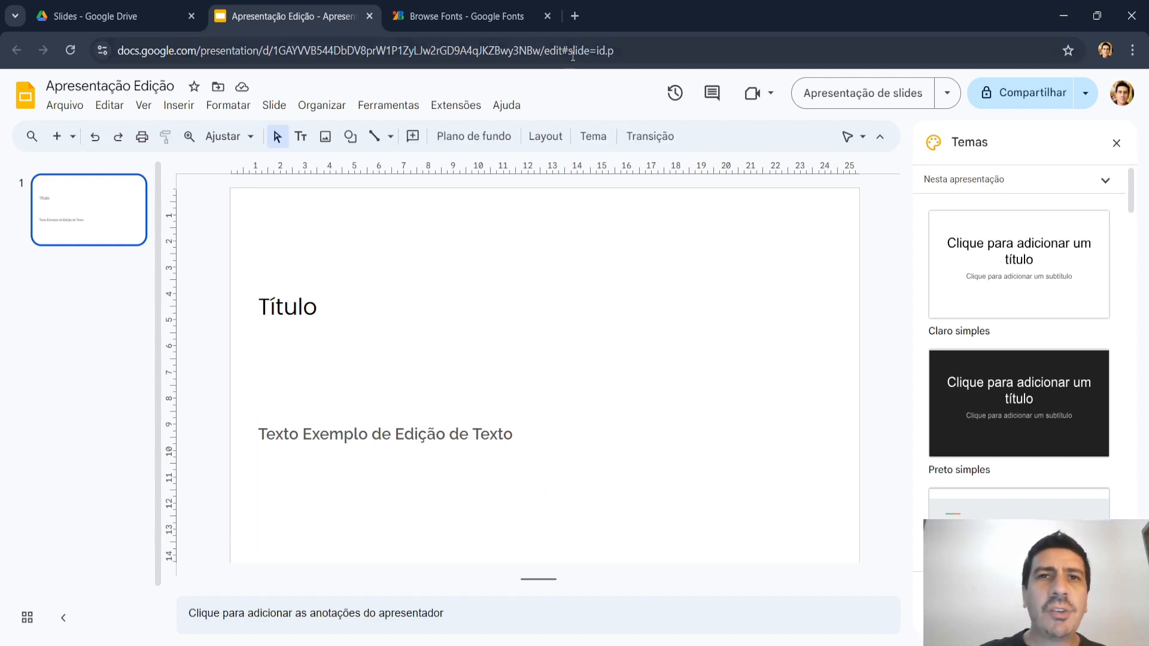
pyautogui.click(576, 15)
pyautogui.write('p')
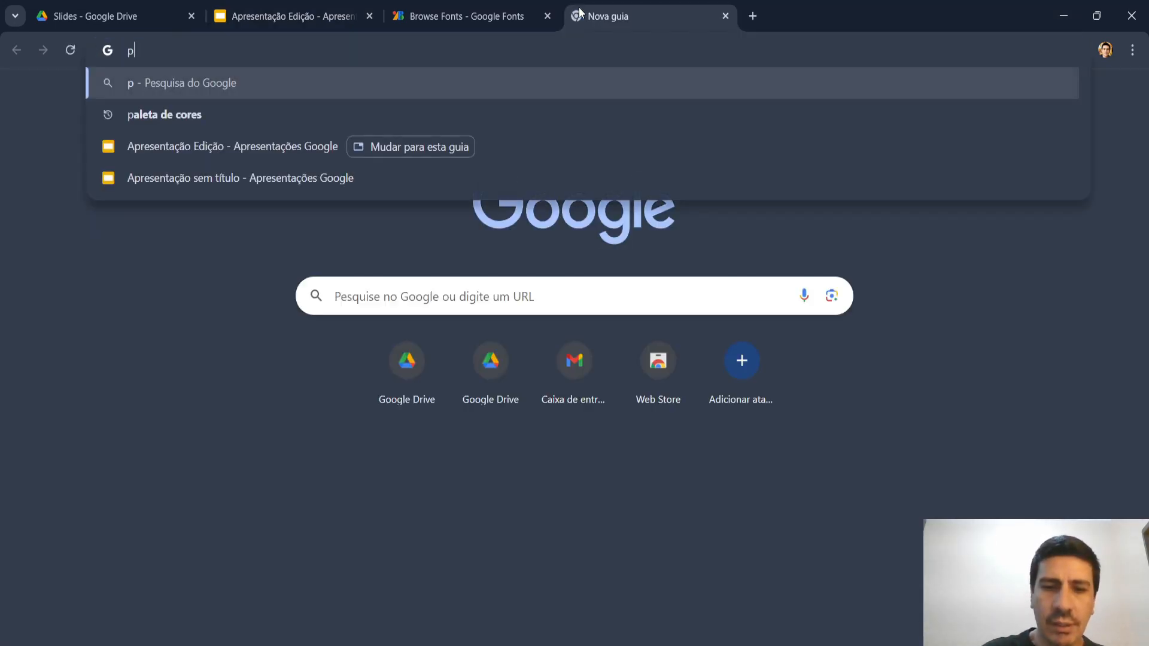
pyautogui.write('ala')
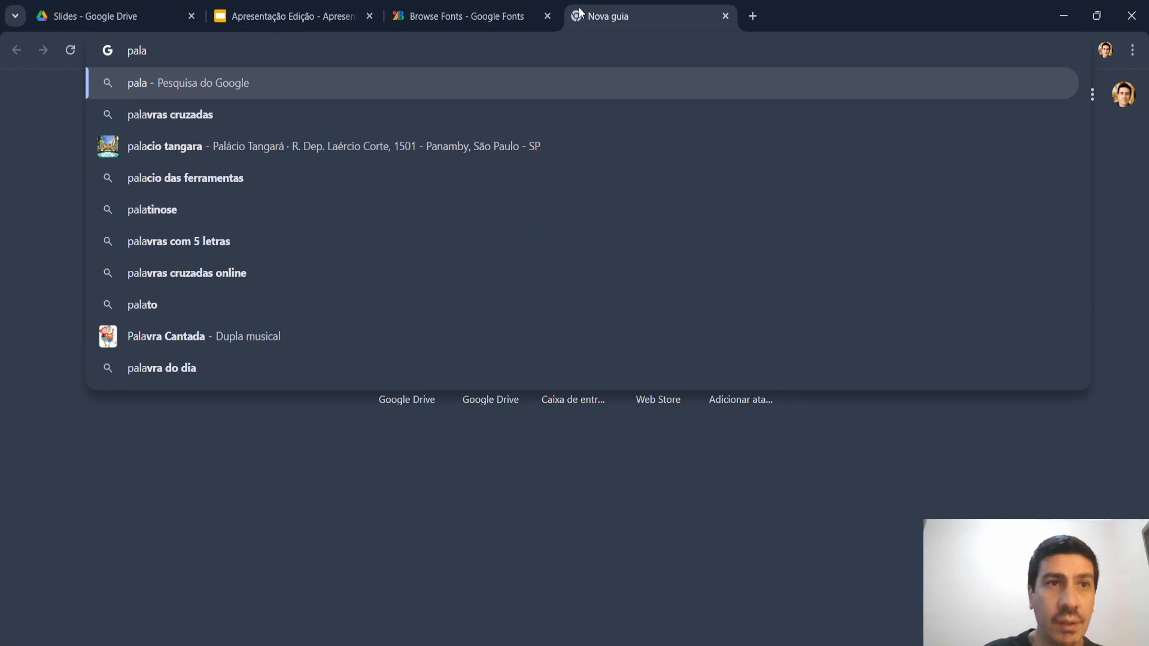
pyautogui.press('BackSpace')
pyautogui.press('BackSpace')
pyautogui.write('leta')
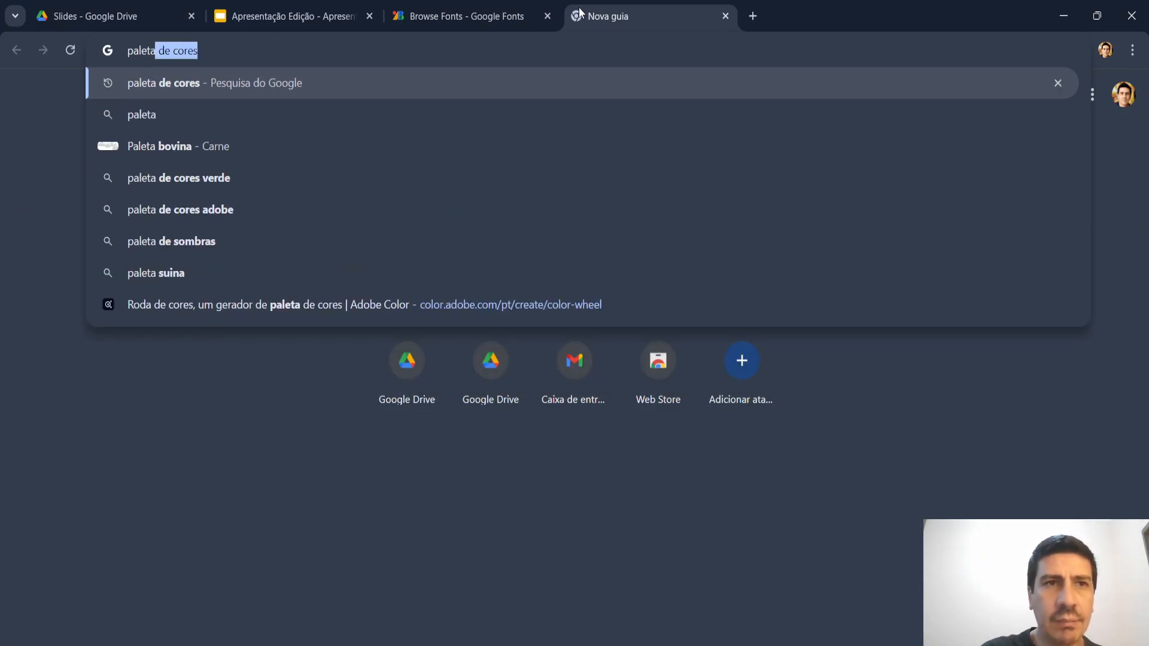
pyautogui.press('Return')
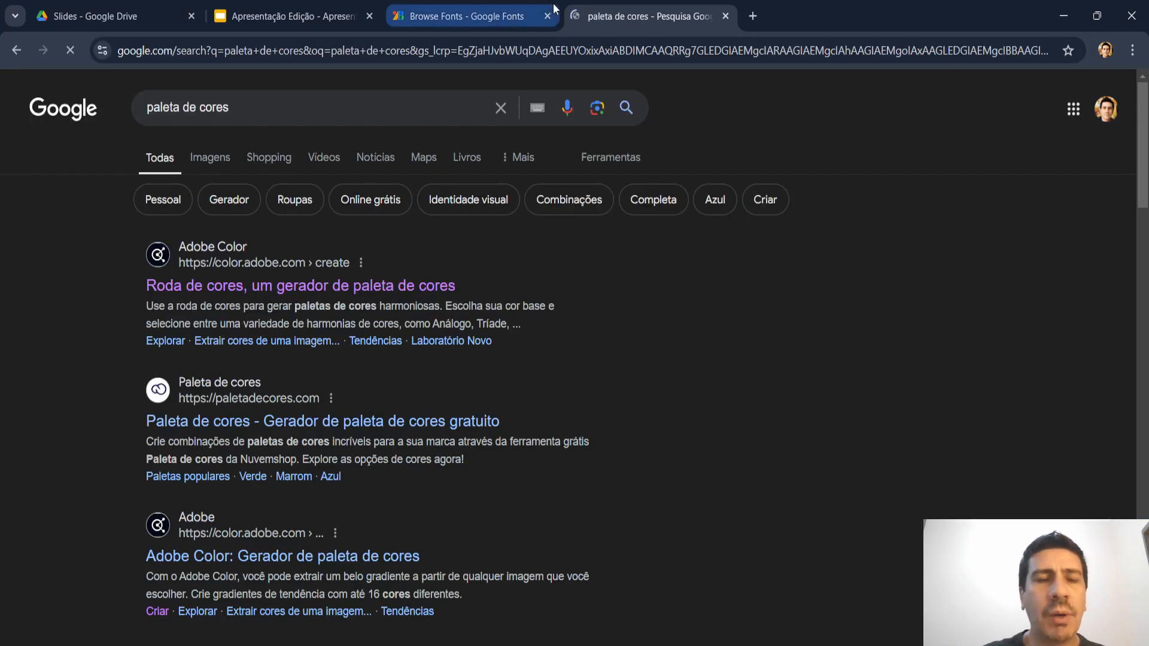
pyautogui.scroll(-3, 724, 242)
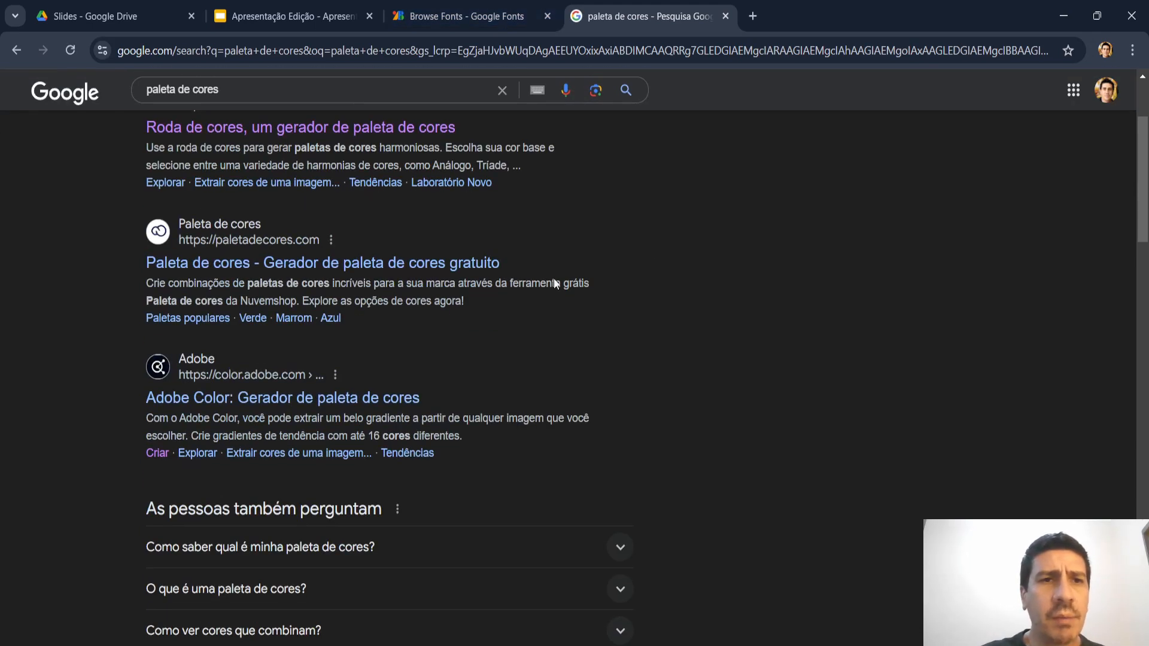
pyautogui.click(313, 269)
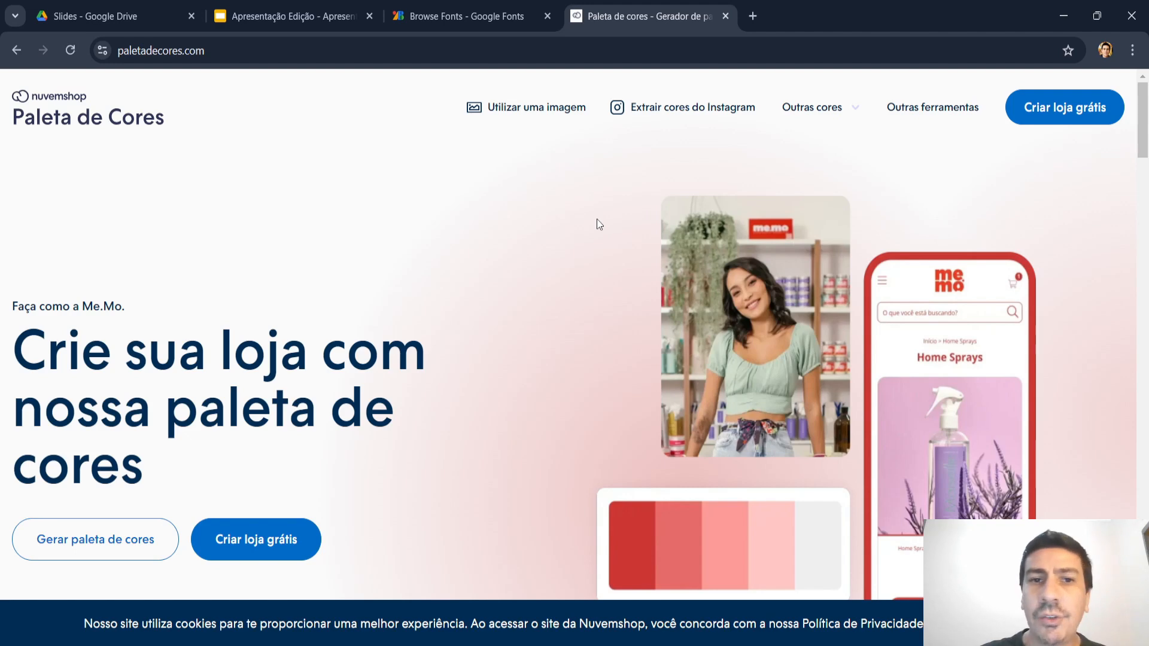
# Open the popular palette that contains #c88984 and copy its salmon colour #FF8D7B.
pyautogui.scroll(-8, 597, 219)
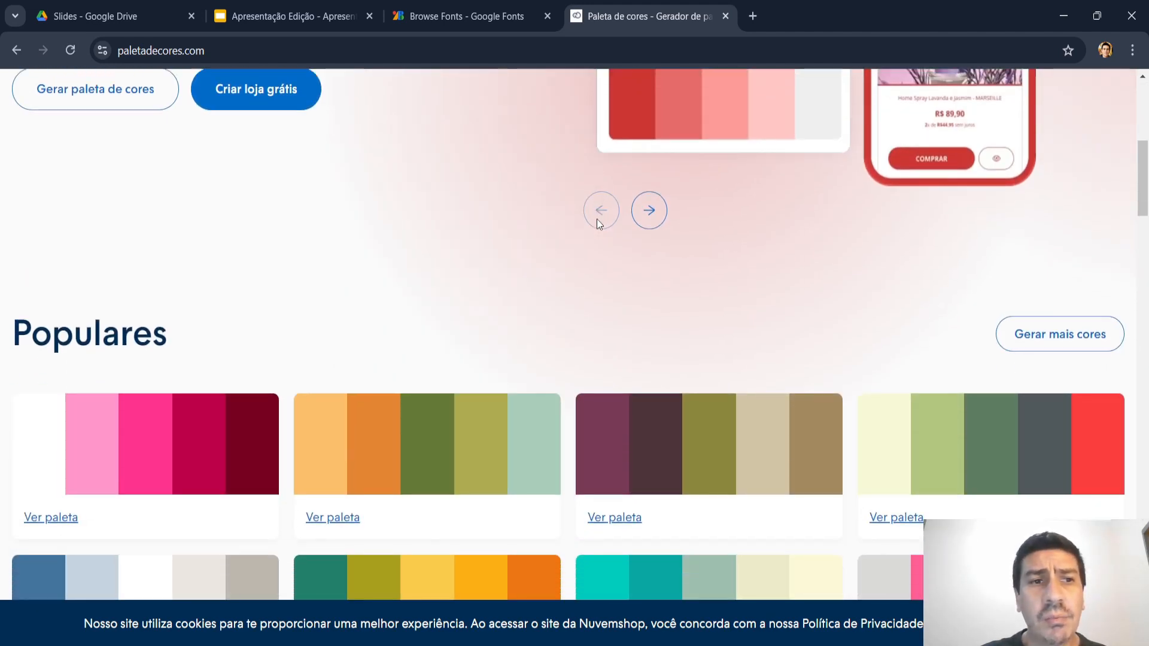
pyautogui.scroll(-2, 597, 222)
pyautogui.scroll(-9, 364, 246)
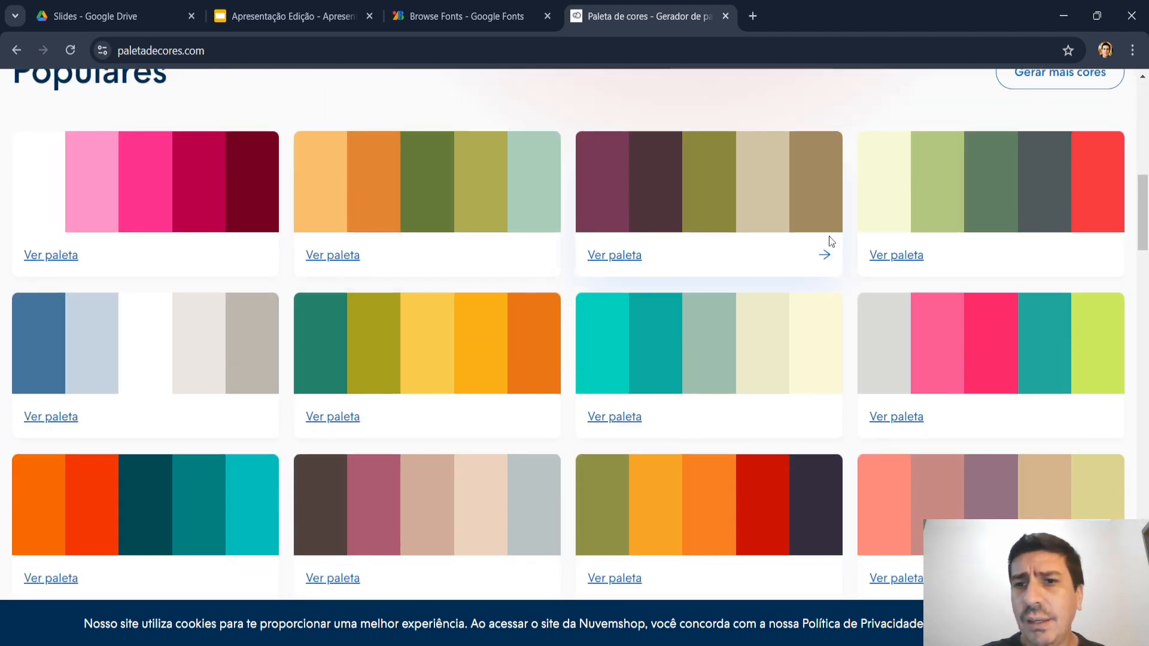
pyautogui.scroll(5, 917, 296)
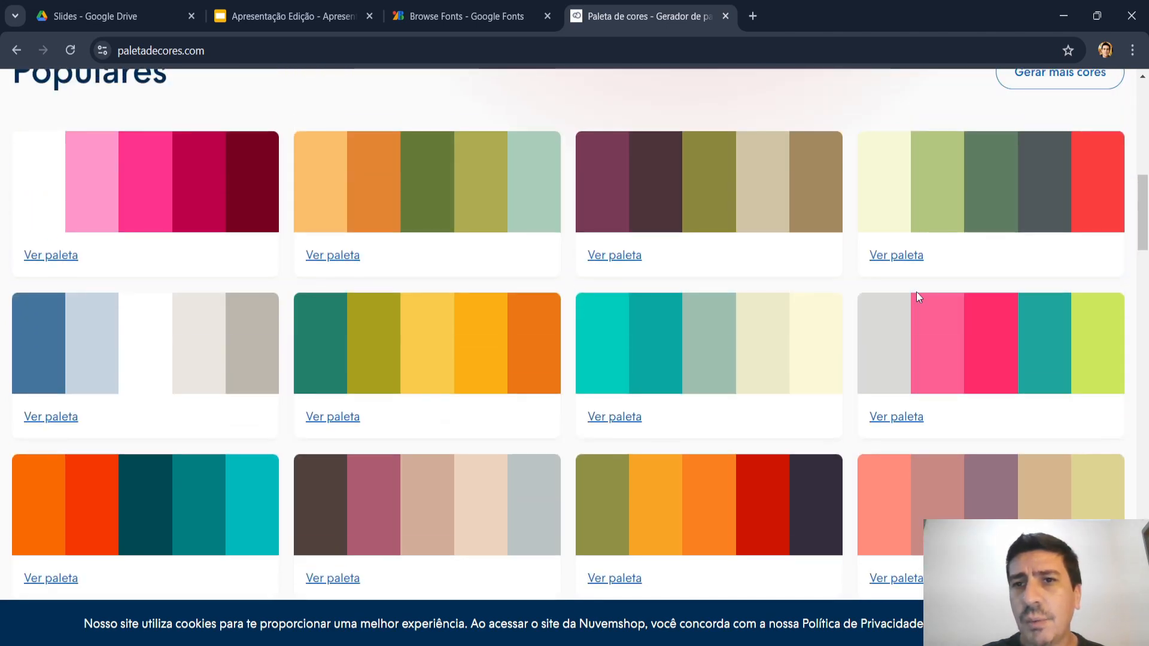
pyautogui.scroll(-4, 919, 296)
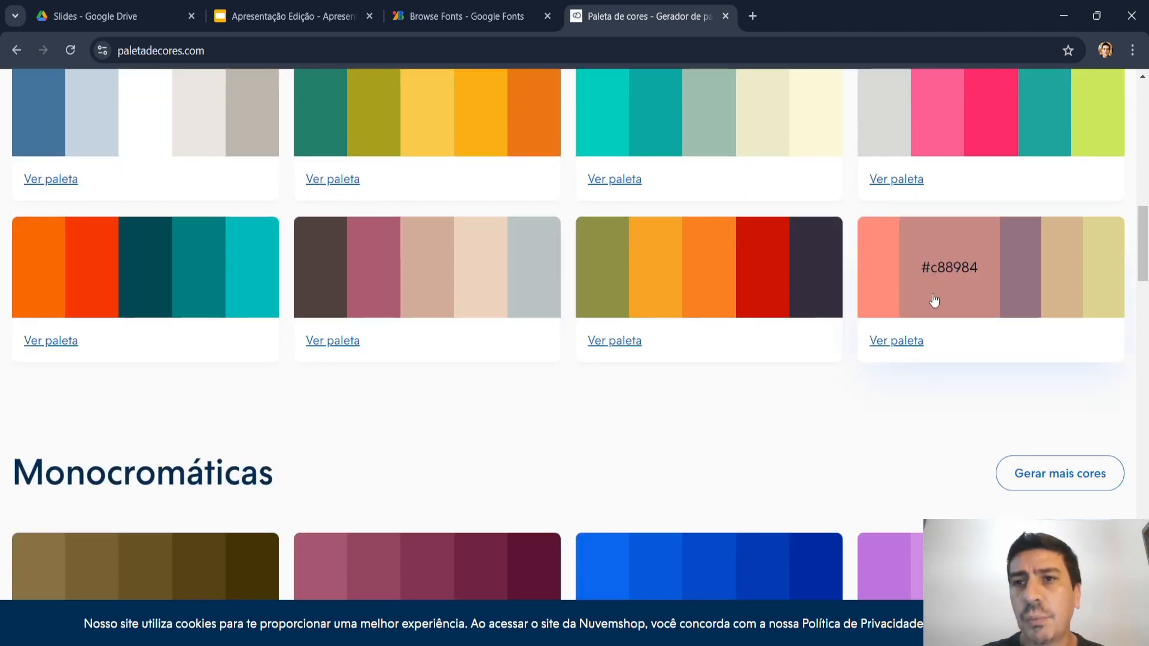
pyautogui.click(897, 343)
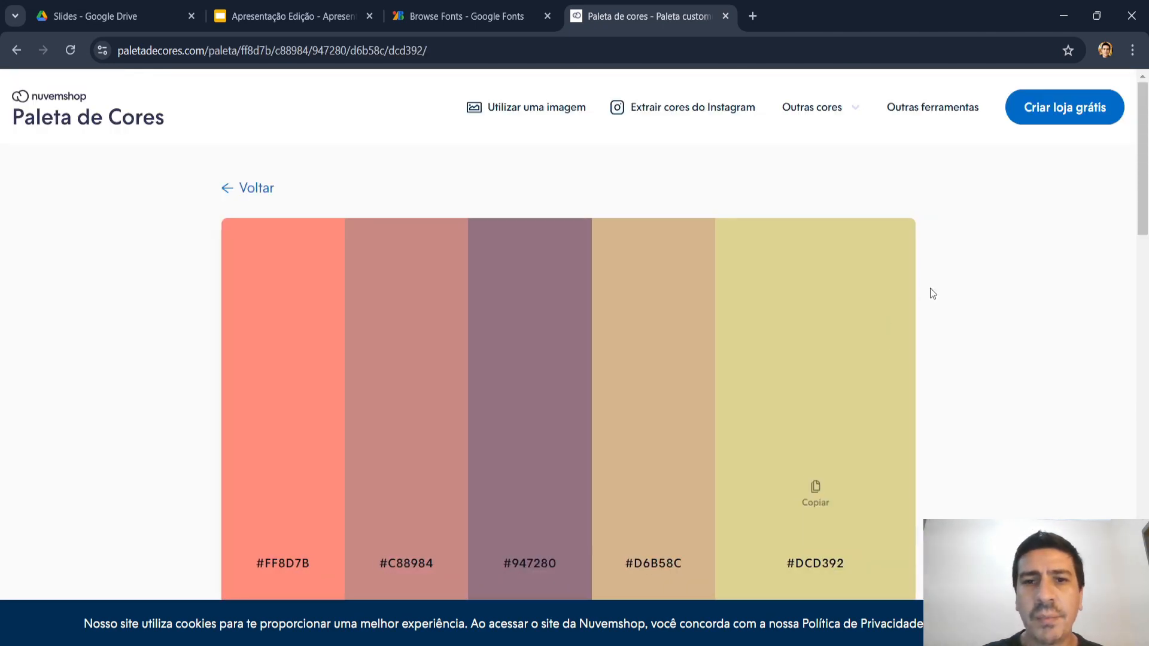
pyautogui.scroll(-1, 930, 289)
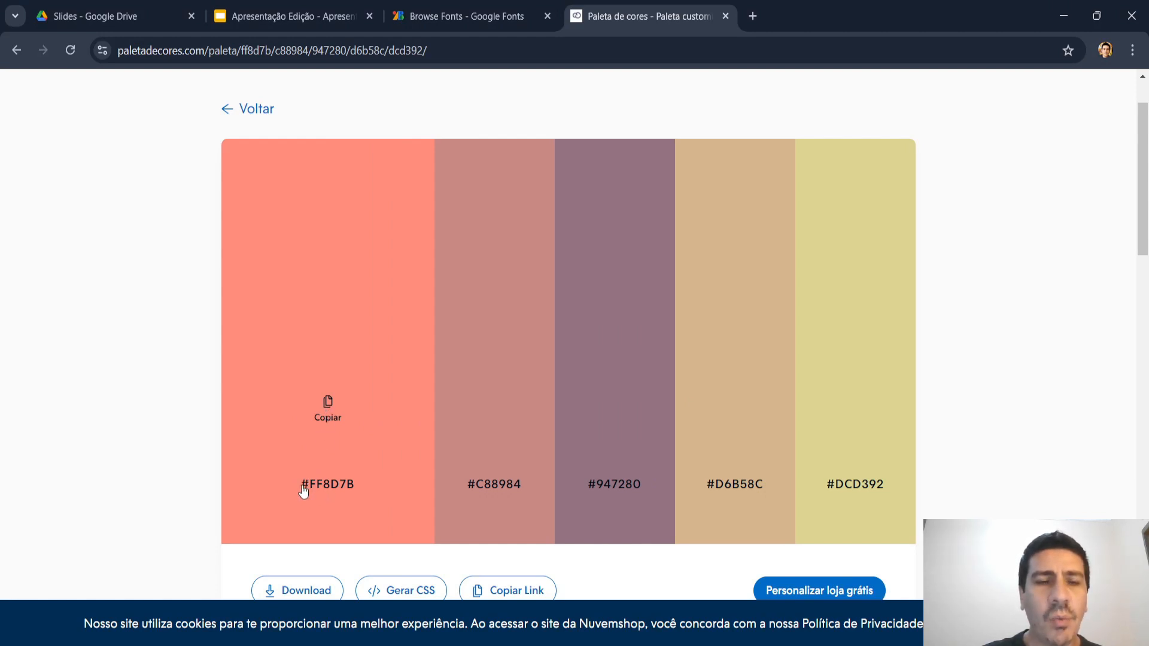
pyautogui.click(331, 410)
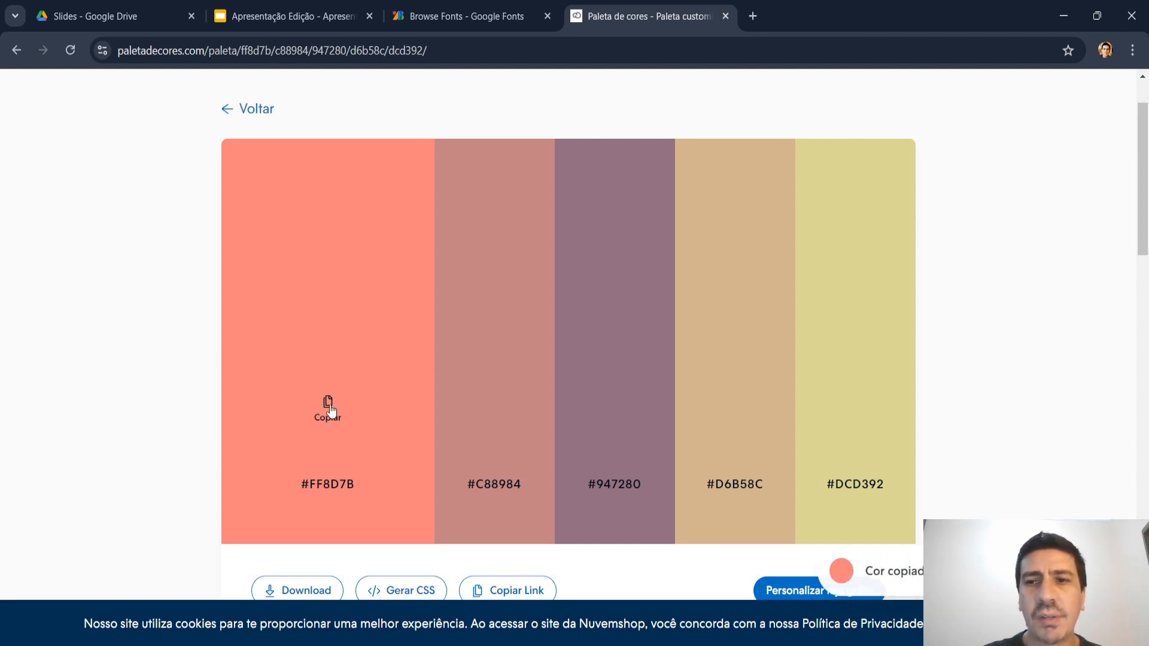
# Return to the Google Slides presentation and draw a rounded rectangle about 2.6 cm wide between the title and the example text.
pyautogui.click(313, 5)
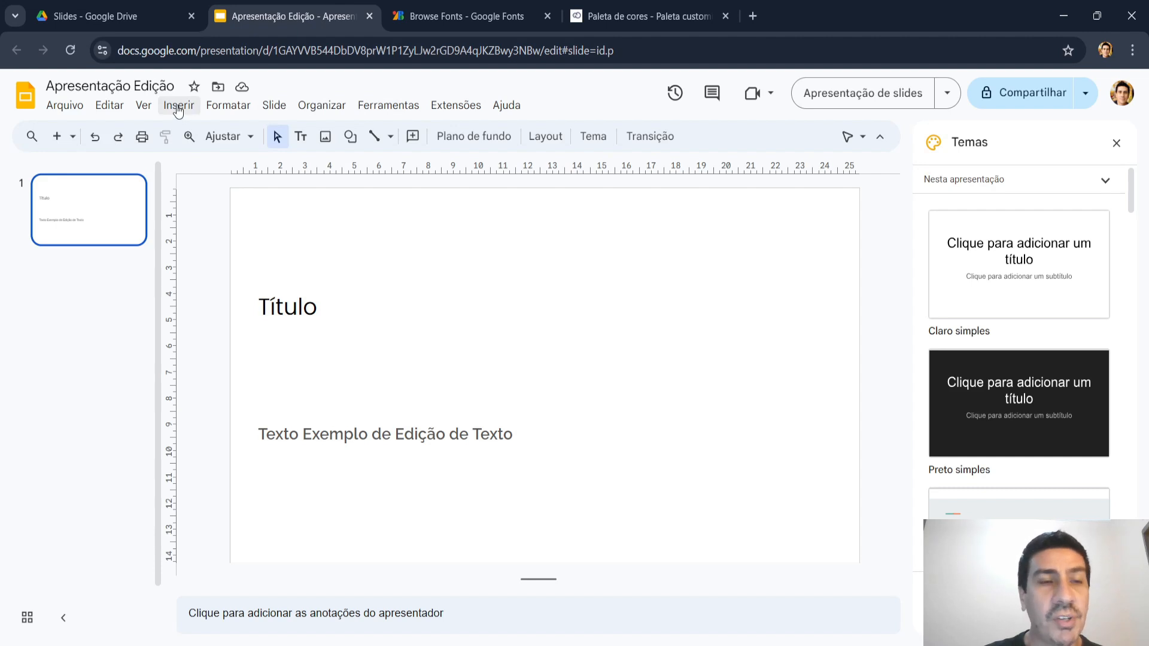
pyautogui.click(351, 137)
pyautogui.moveTo(434, 171)
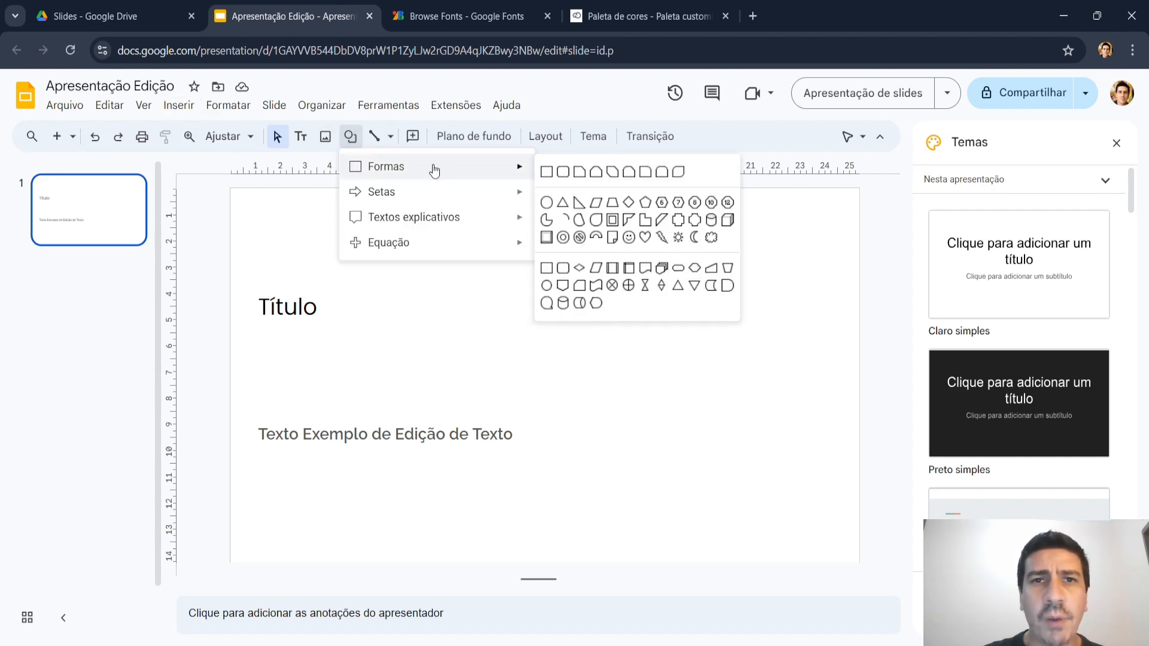
pyautogui.click(564, 172)
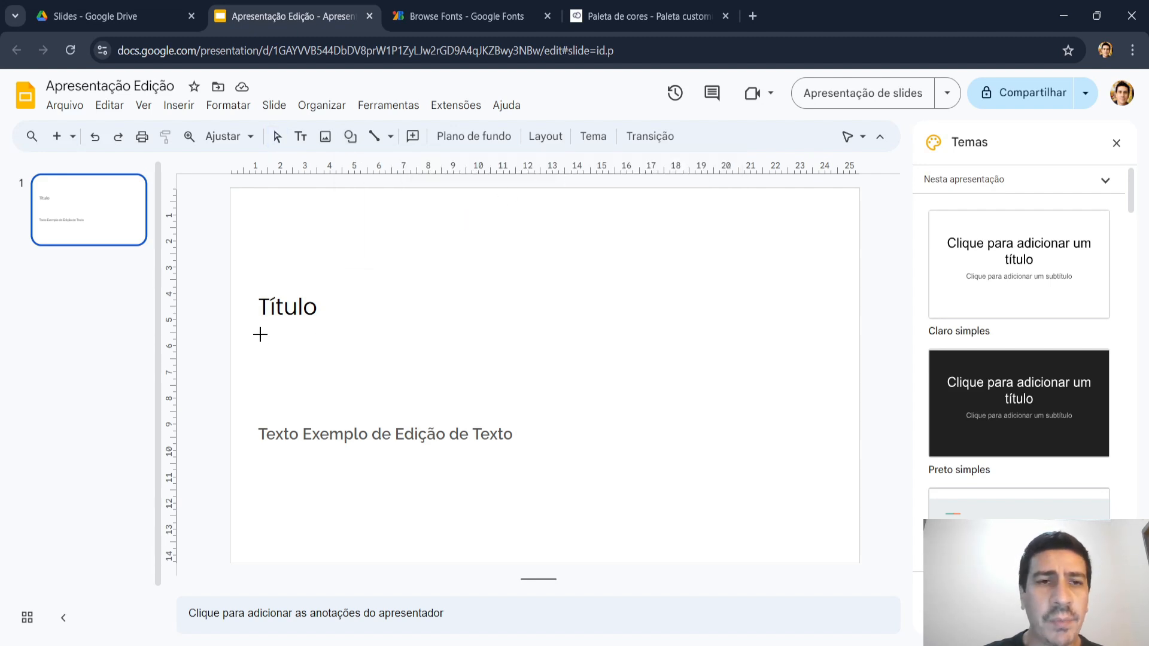
pyautogui.moveTo(261, 334); pyautogui.dragTo(323, 402)
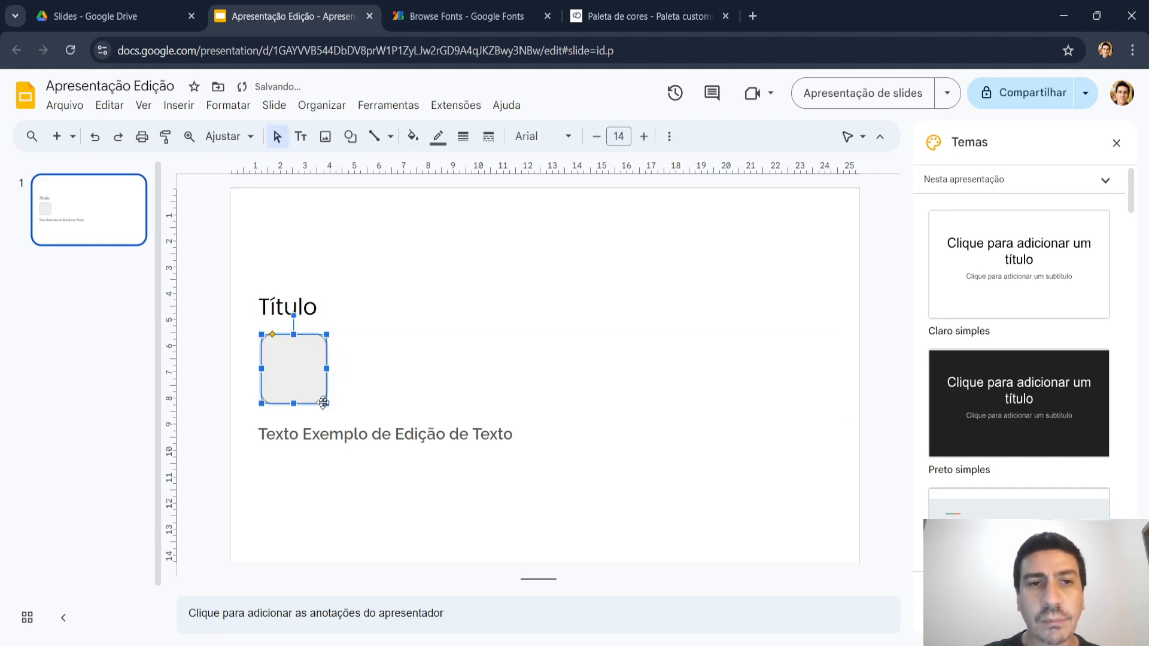
pyautogui.click(395, 373)
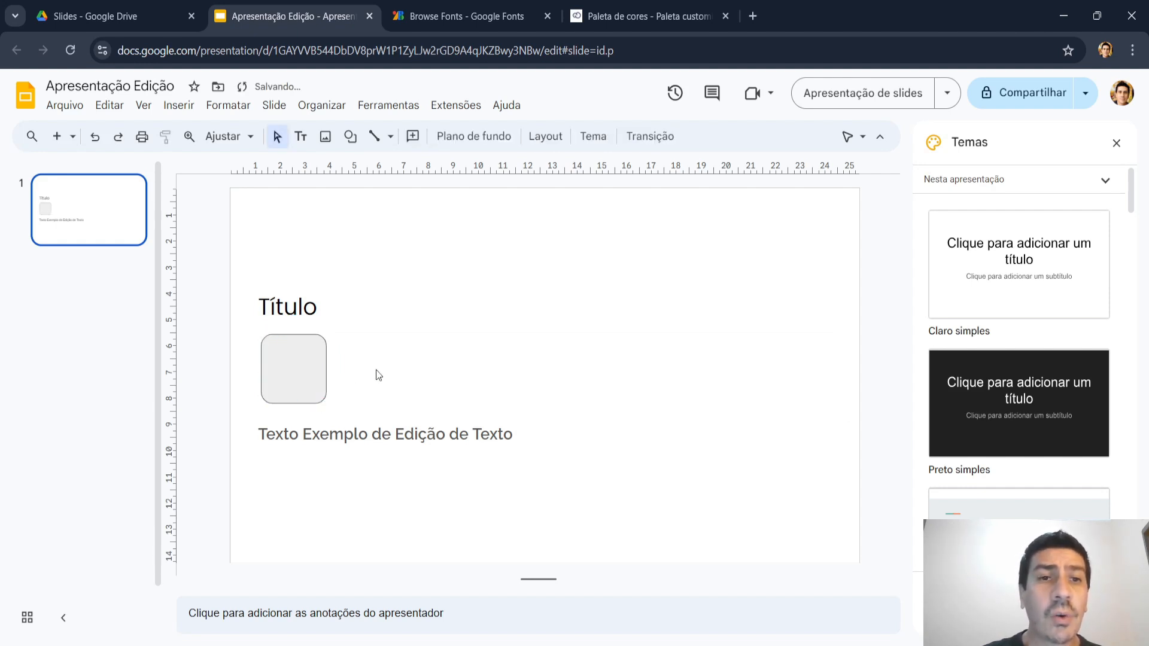
# Fill the rounded rectangle with the solid custom colour #ff8d7b.
pyautogui.click(304, 375)
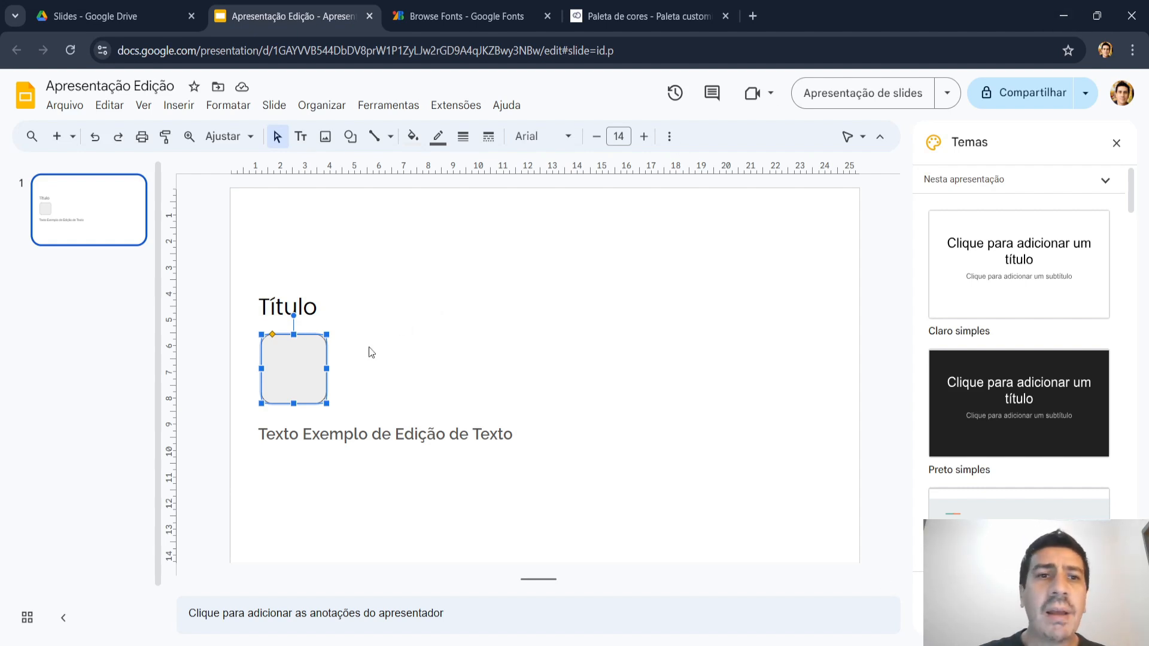
pyautogui.click(394, 352)
pyautogui.click(307, 365)
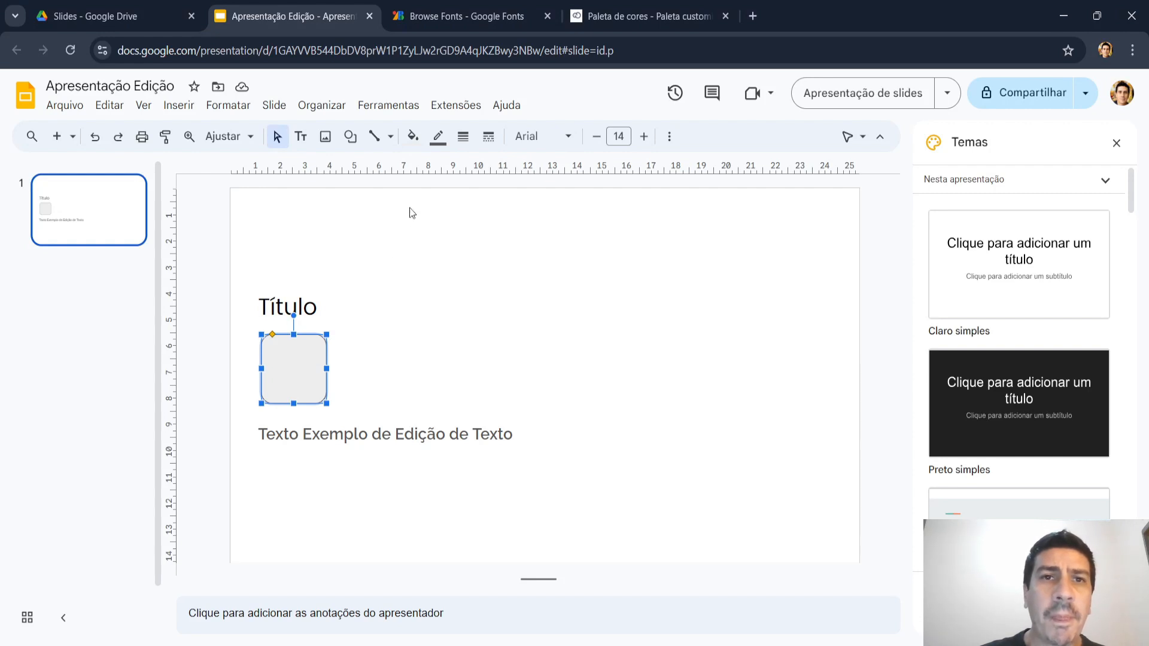
pyautogui.click(412, 141)
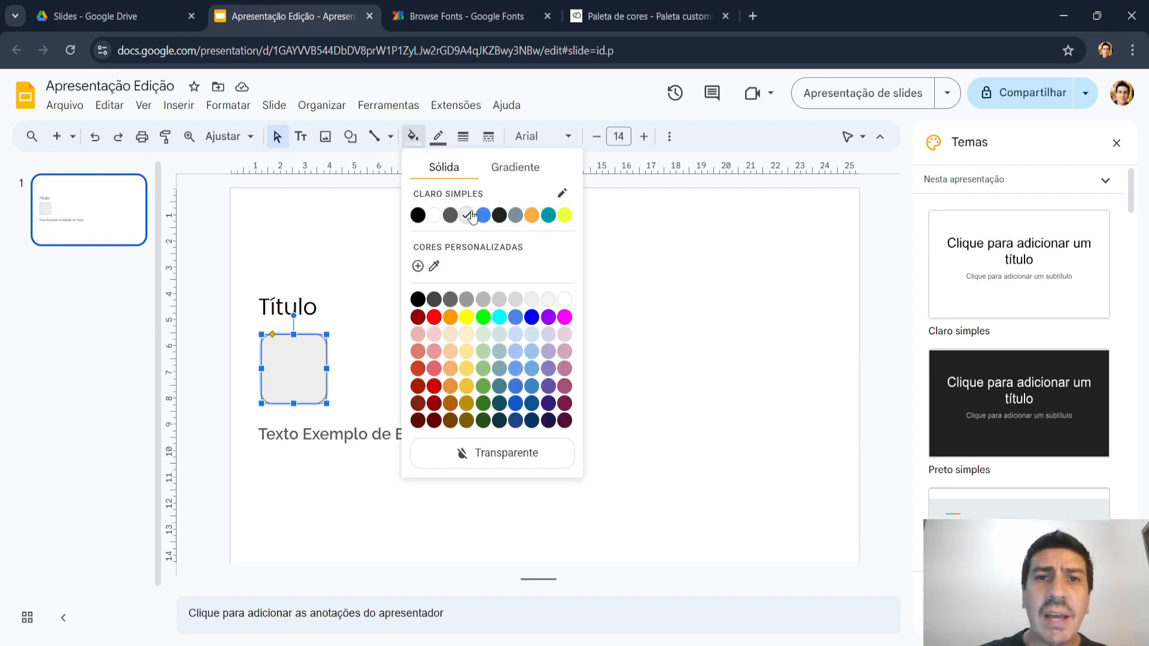
pyautogui.click(513, 170)
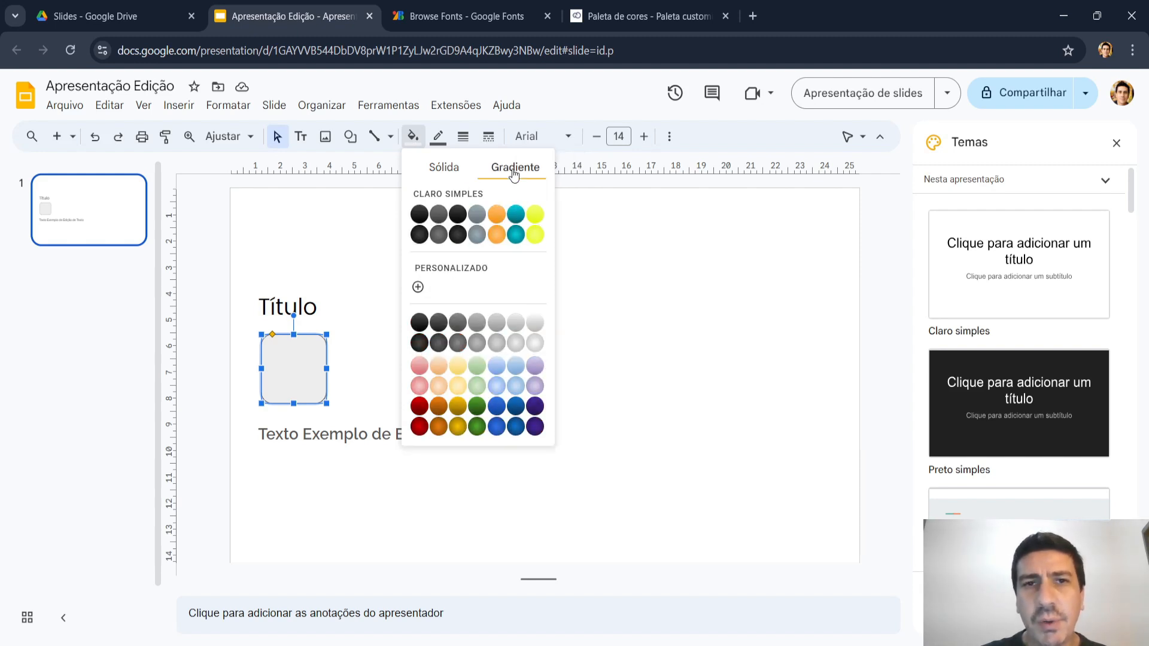
pyautogui.click(444, 172)
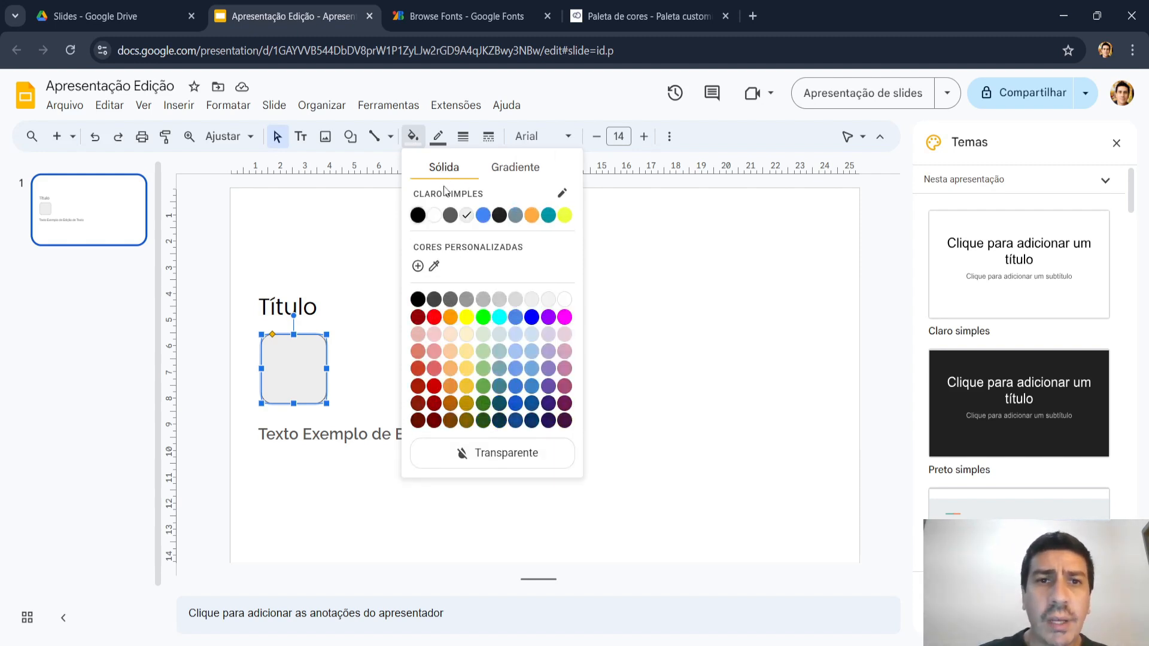
pyautogui.click(417, 266)
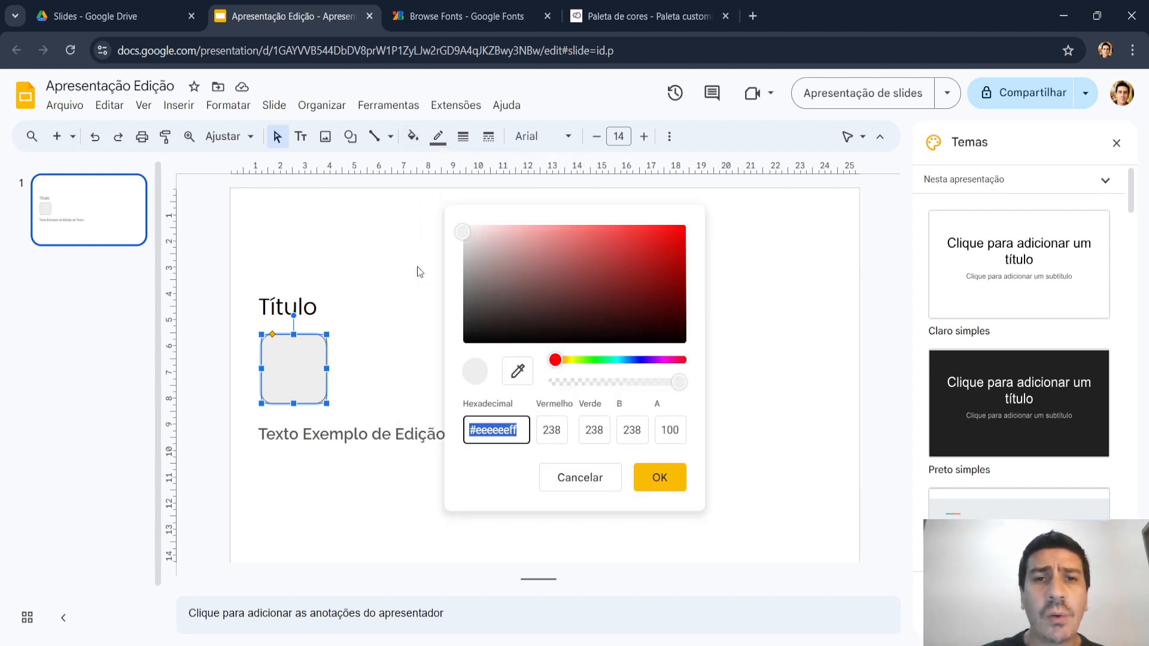
pyautogui.click(482, 429)
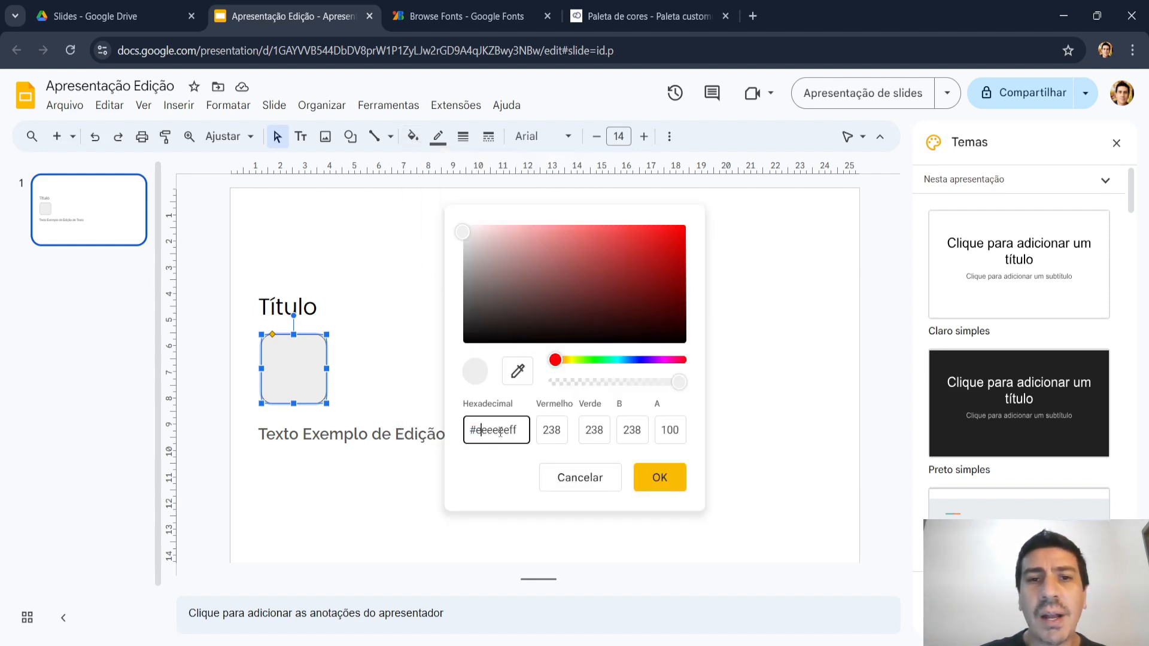
pyautogui.moveTo(522, 429); pyautogui.dragTo(463, 435)
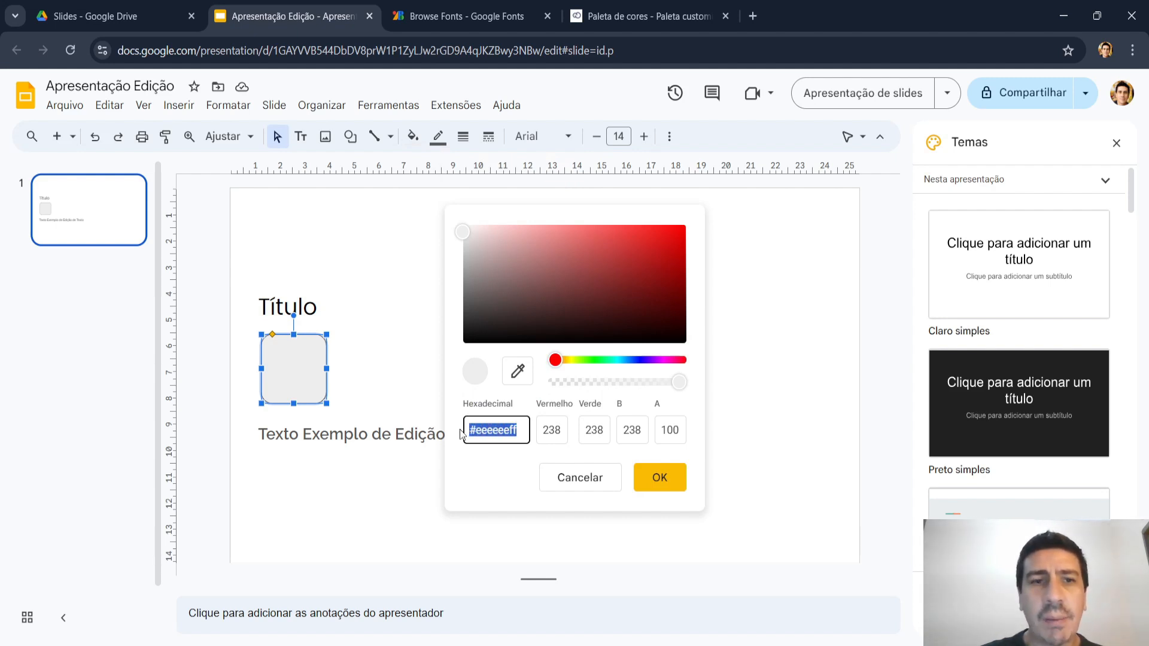
pyautogui.write('#ff8d7b')
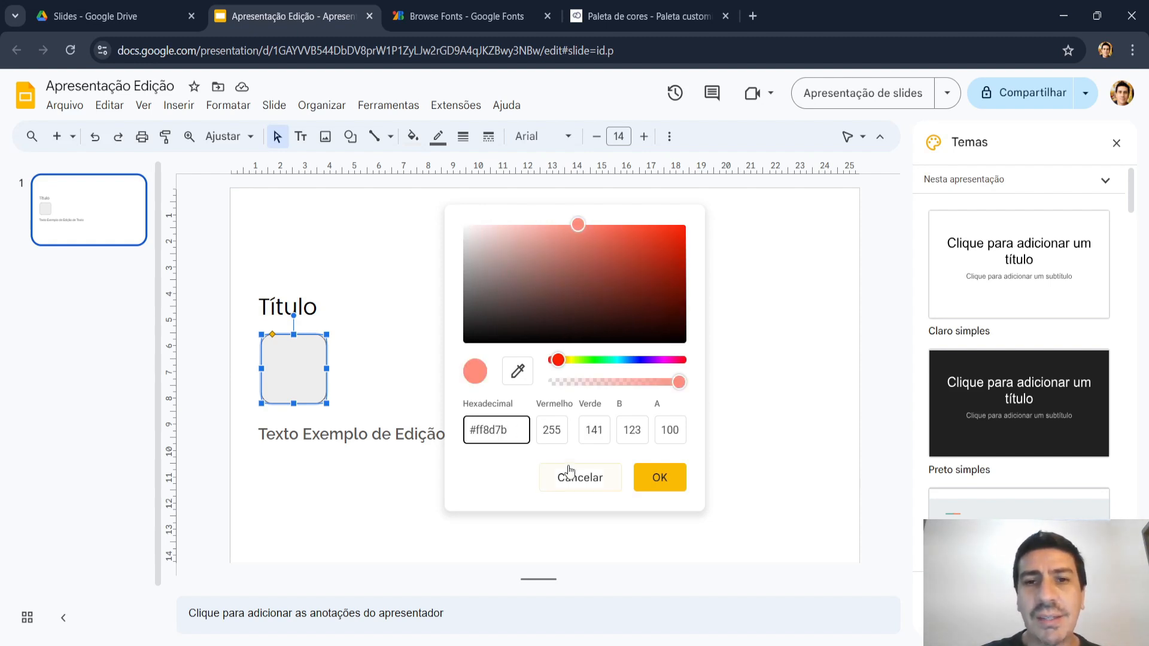
pyautogui.click(658, 478)
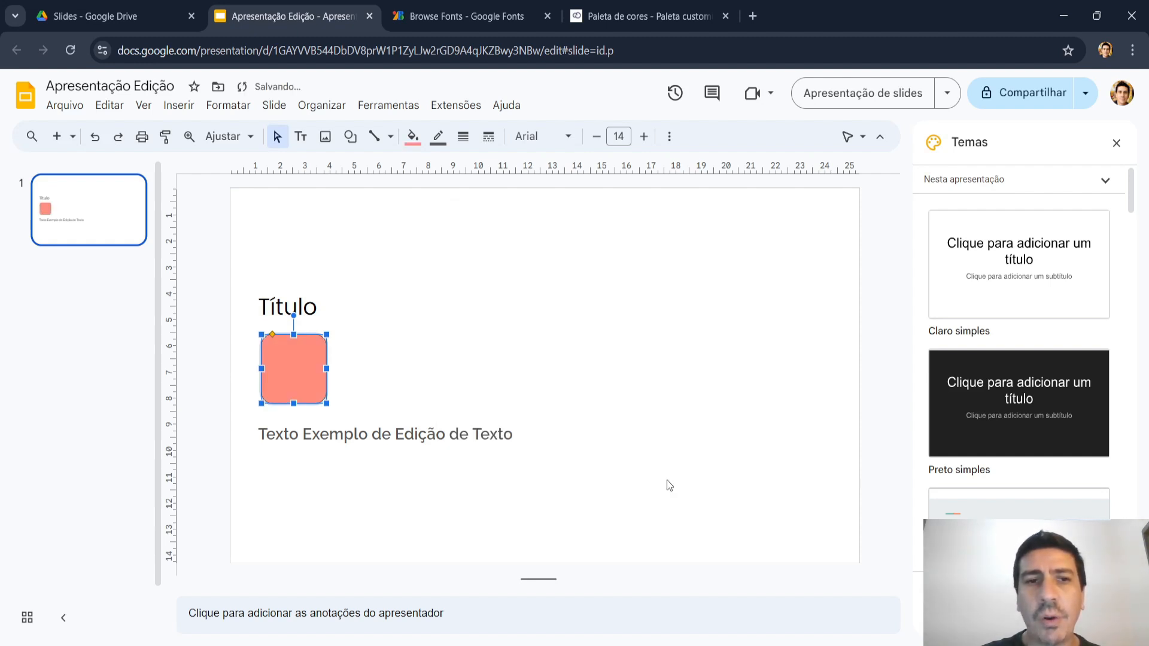
# Copy the colour #C88984 from the palette on paletadecores.com and return to the presentation.
pyautogui.click(657, 9)
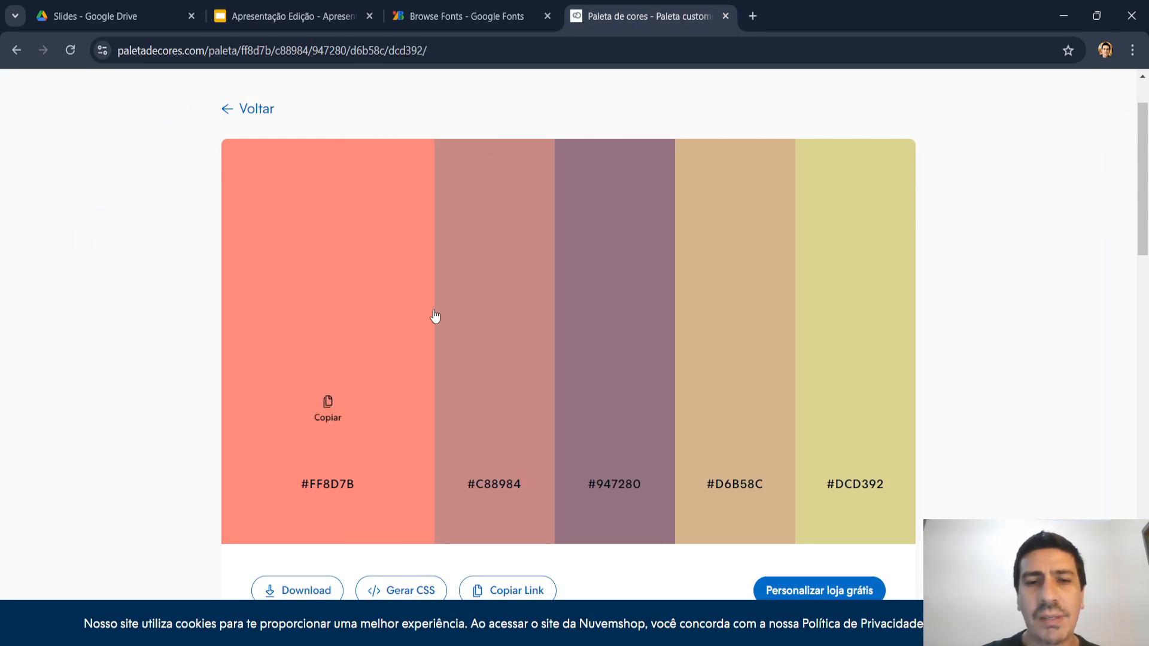
pyautogui.click(448, 406)
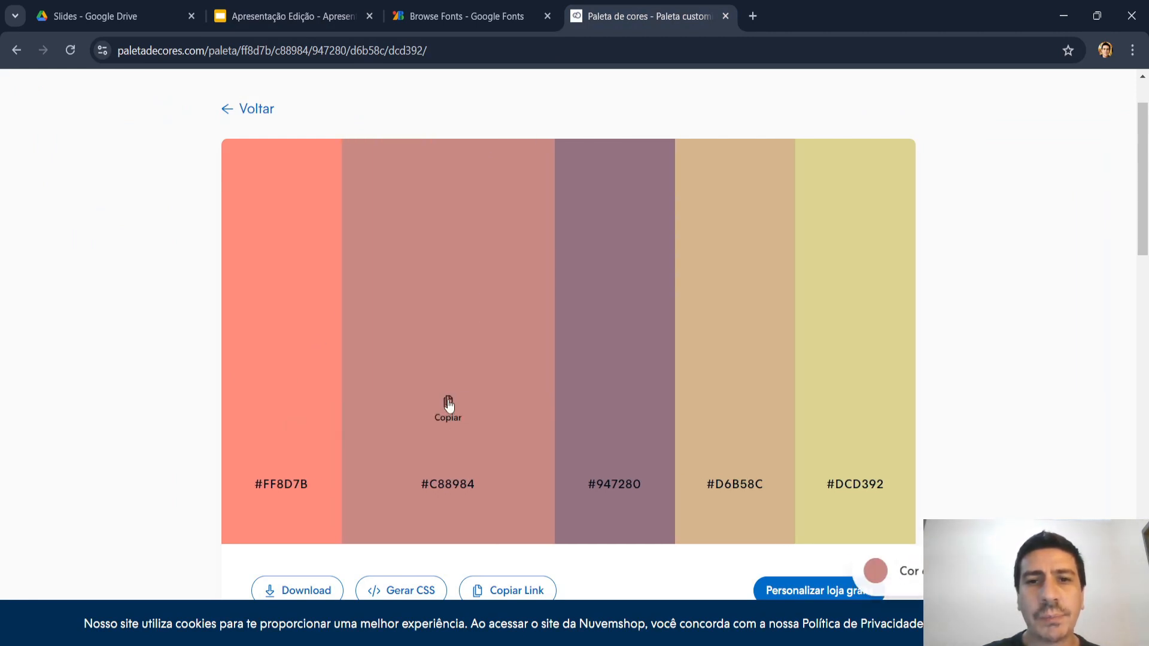
pyautogui.click(333, 6)
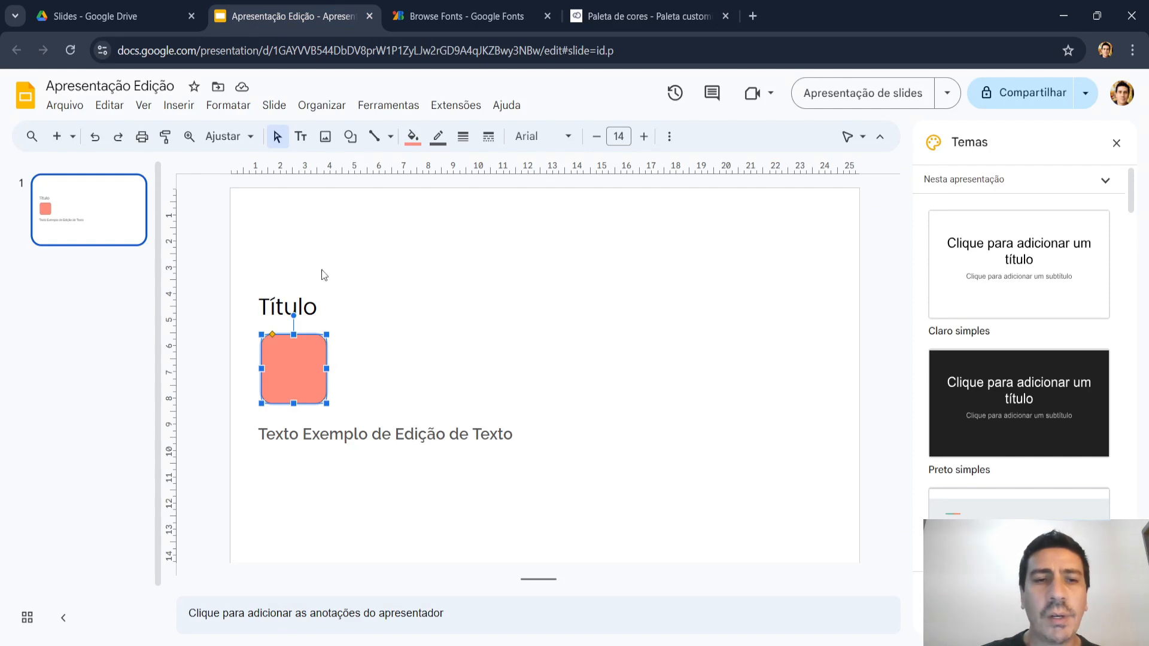
# Draw a triangle about 3 cm wide to the right of the rounded rectangle, matching its height.
pyautogui.click(336, 513)
pyautogui.click(416, 263)
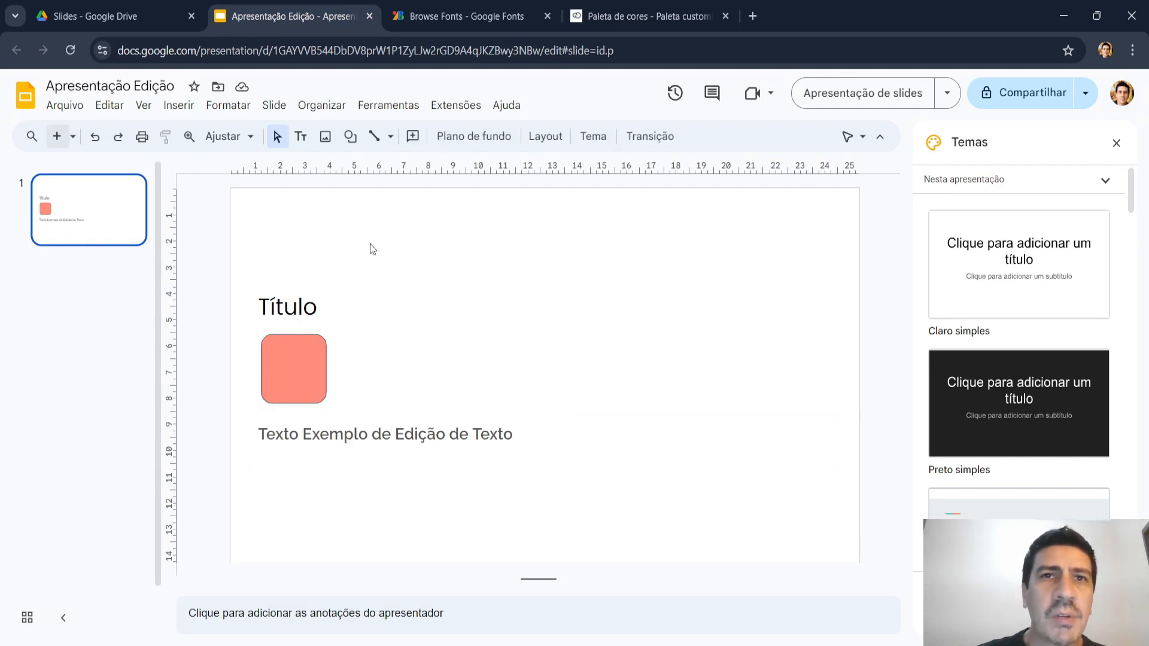
pyautogui.click(352, 138)
pyautogui.moveTo(410, 170)
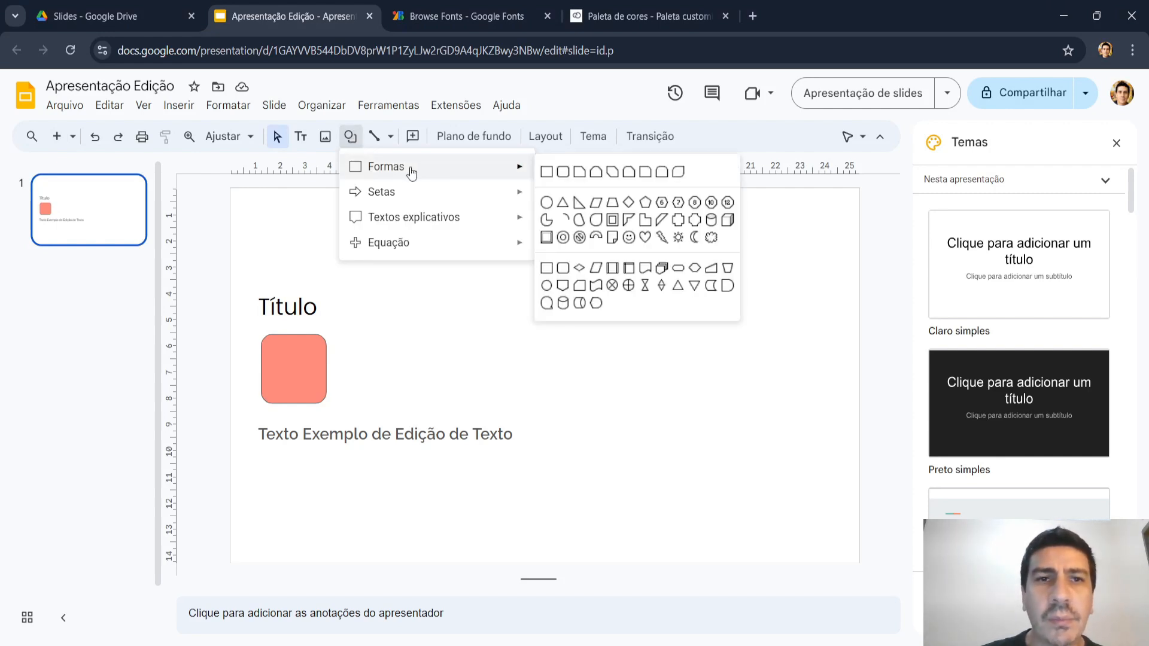
pyautogui.click(564, 206)
pyautogui.moveTo(362, 331); pyautogui.dragTo(381, 375)
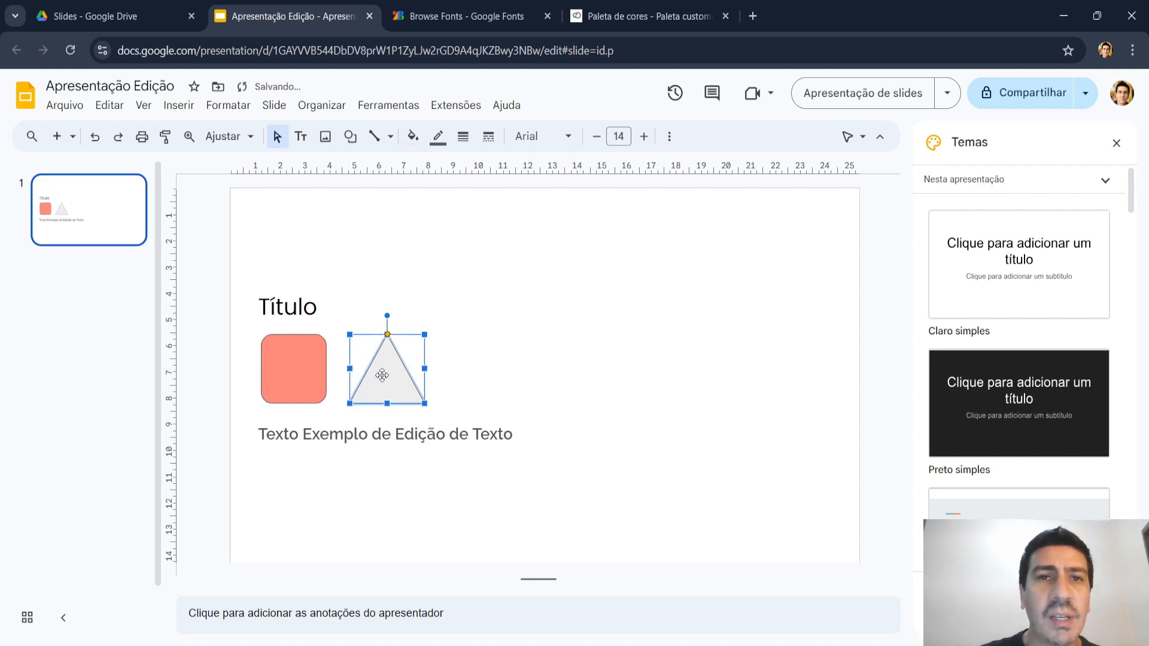
# Fill the triangle with the solid custom colour #c88984 and deselect it.
pyautogui.click(413, 136)
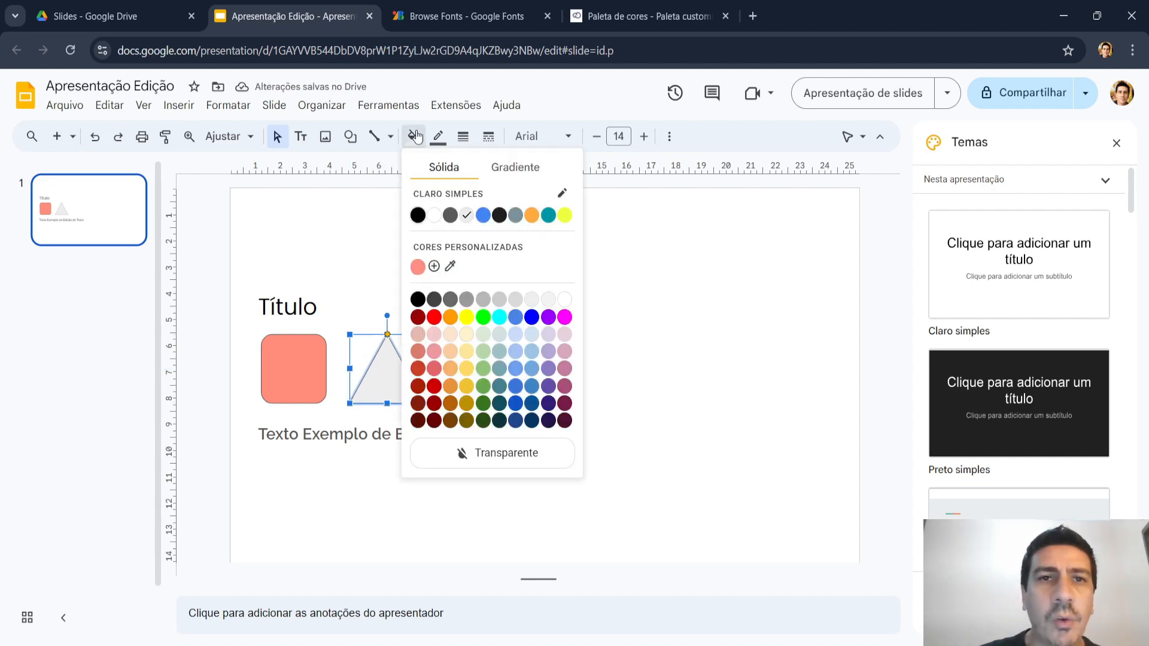
pyautogui.click(434, 267)
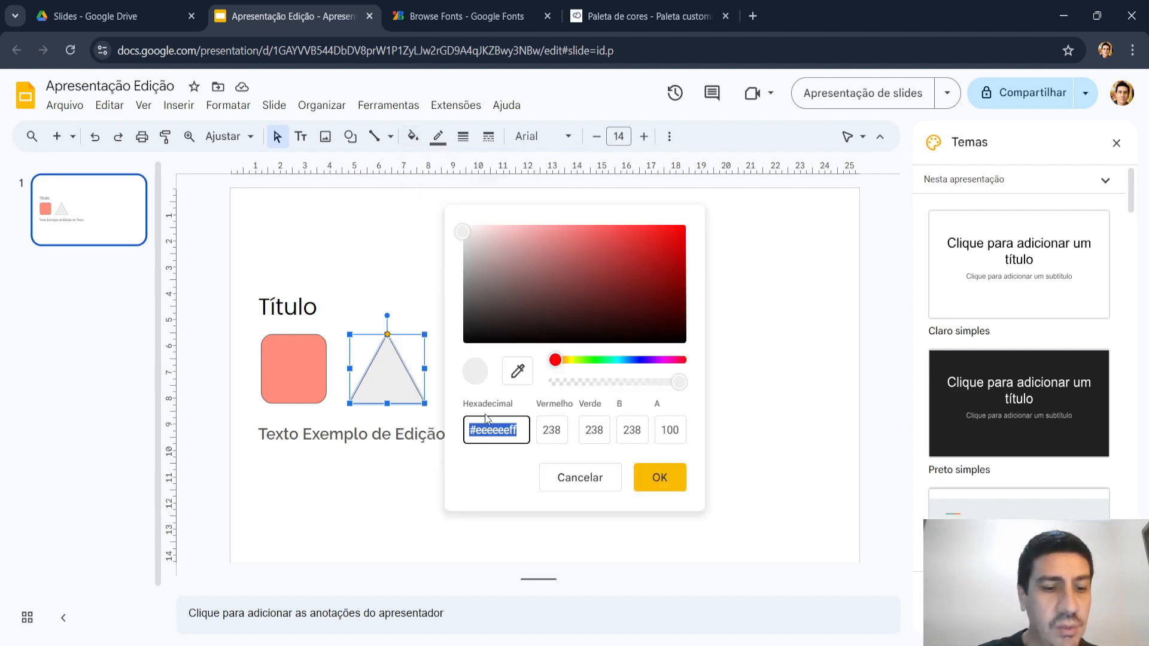
pyautogui.write('#c88984')
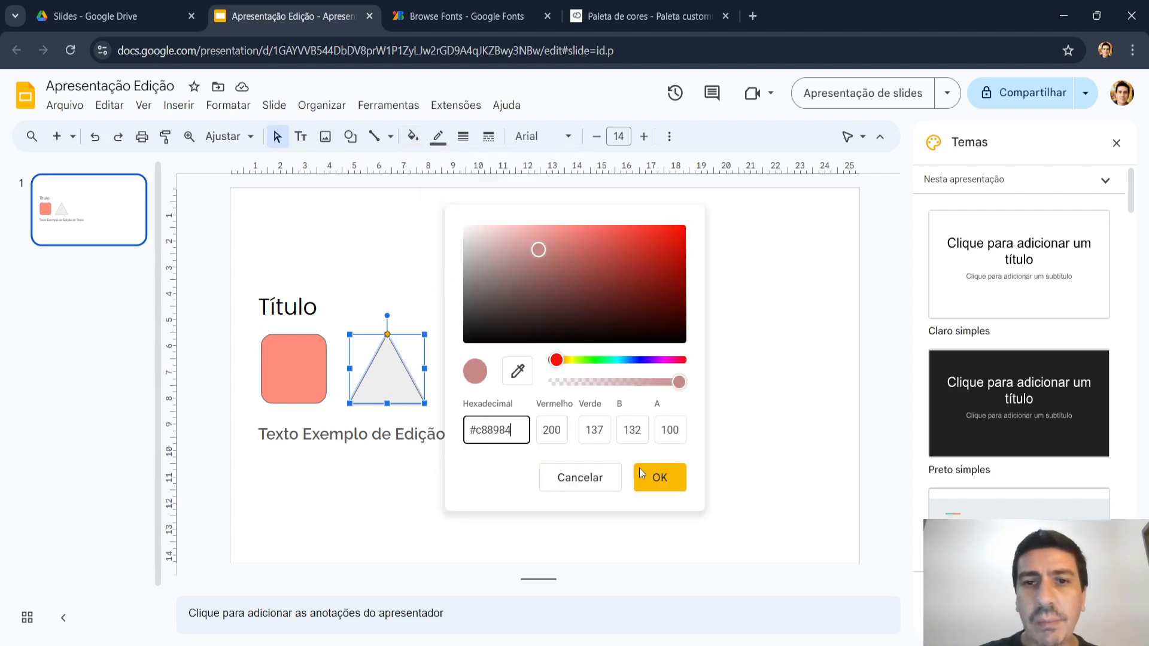
pyautogui.click(675, 480)
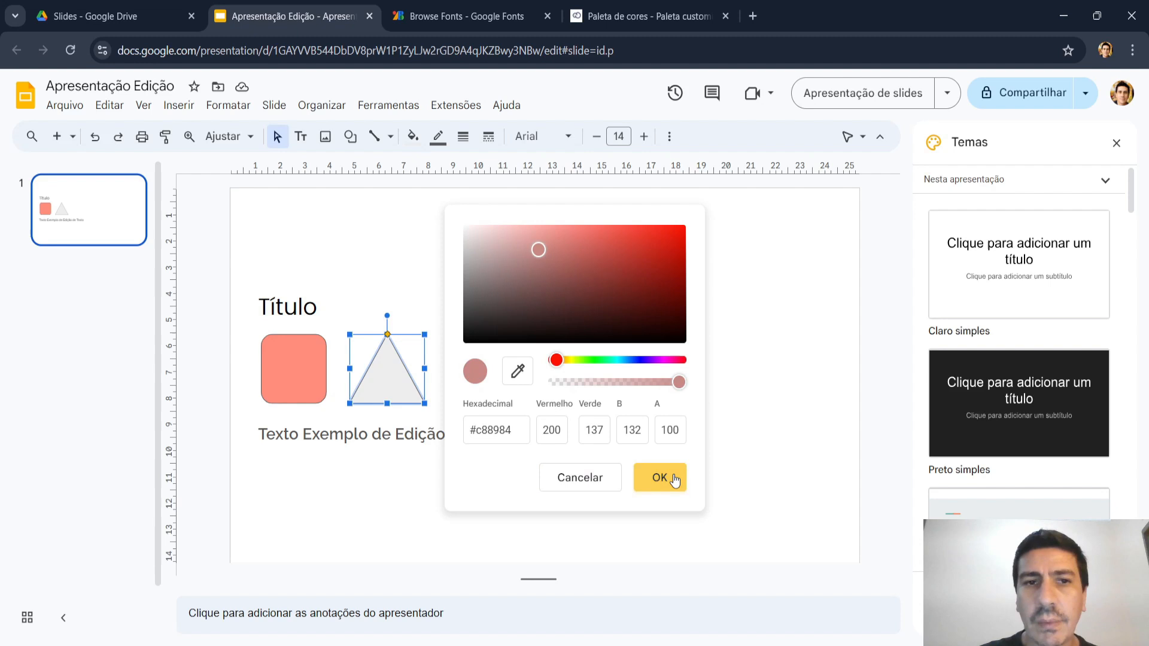
pyautogui.click(435, 523)
pyautogui.click(609, 263)
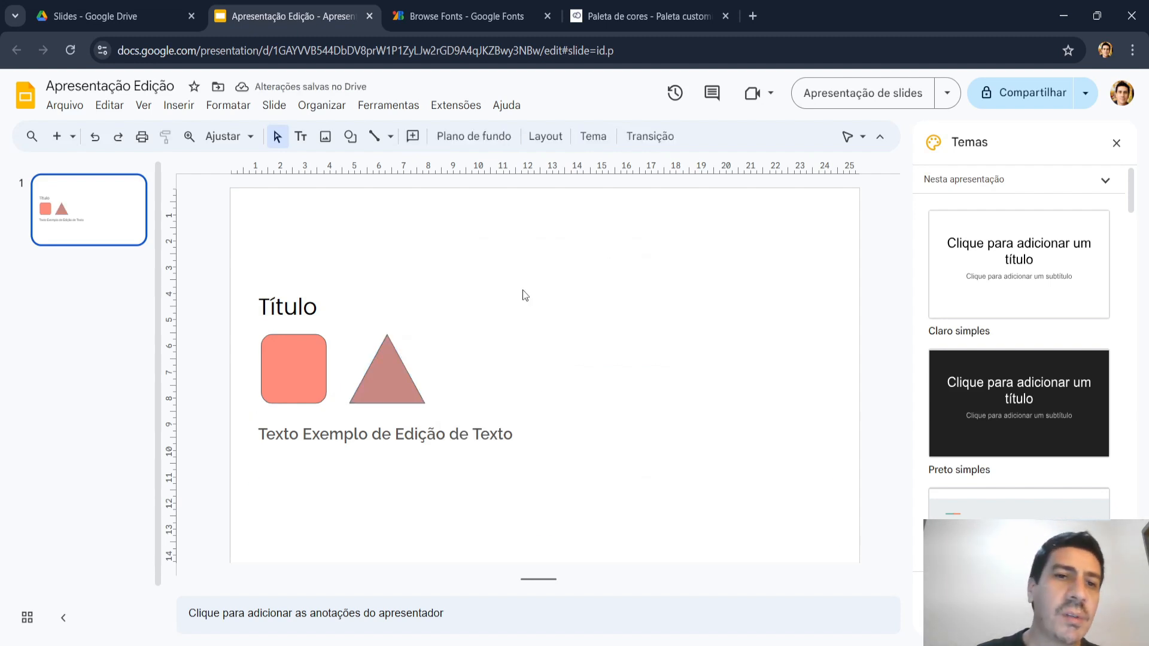